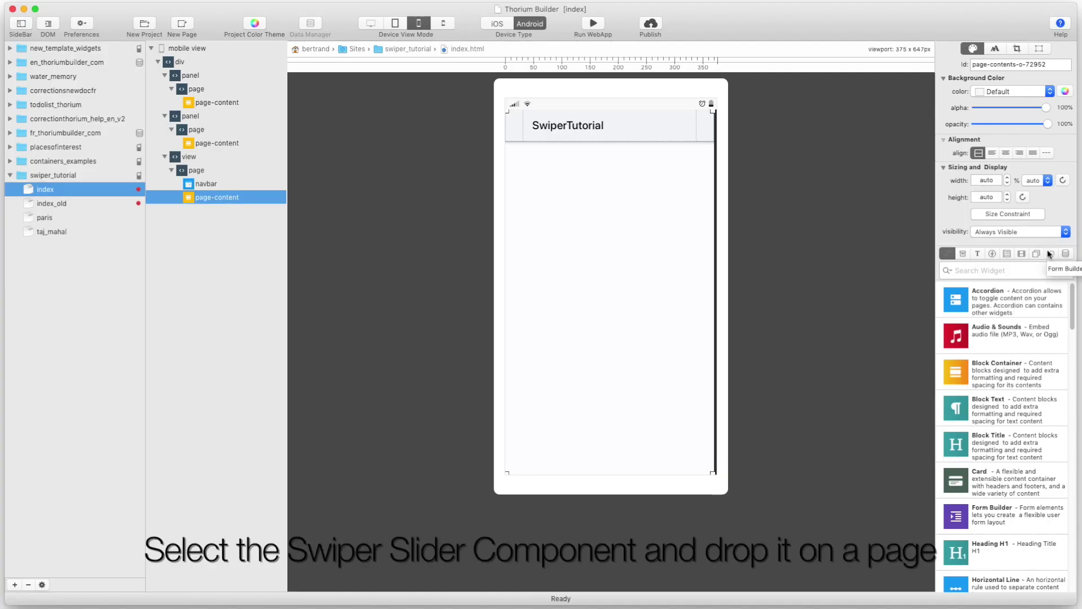
# Place a Swiper from Pagination and Navigation into the index page content and open its settings.
pyautogui.click(1038, 254)
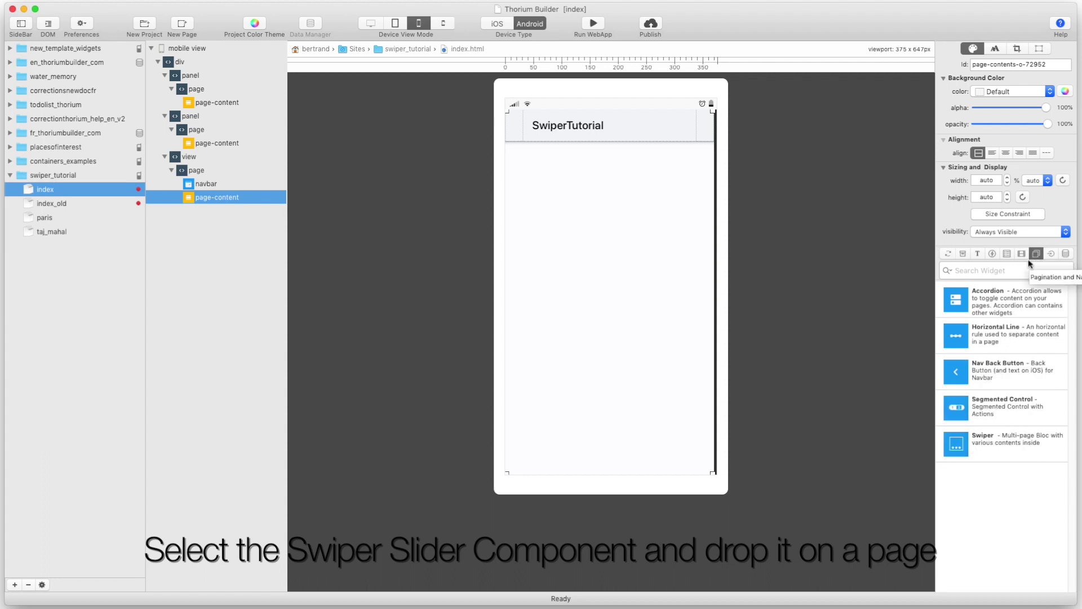
pyautogui.moveTo(957, 443); pyautogui.dragTo(572, 196)
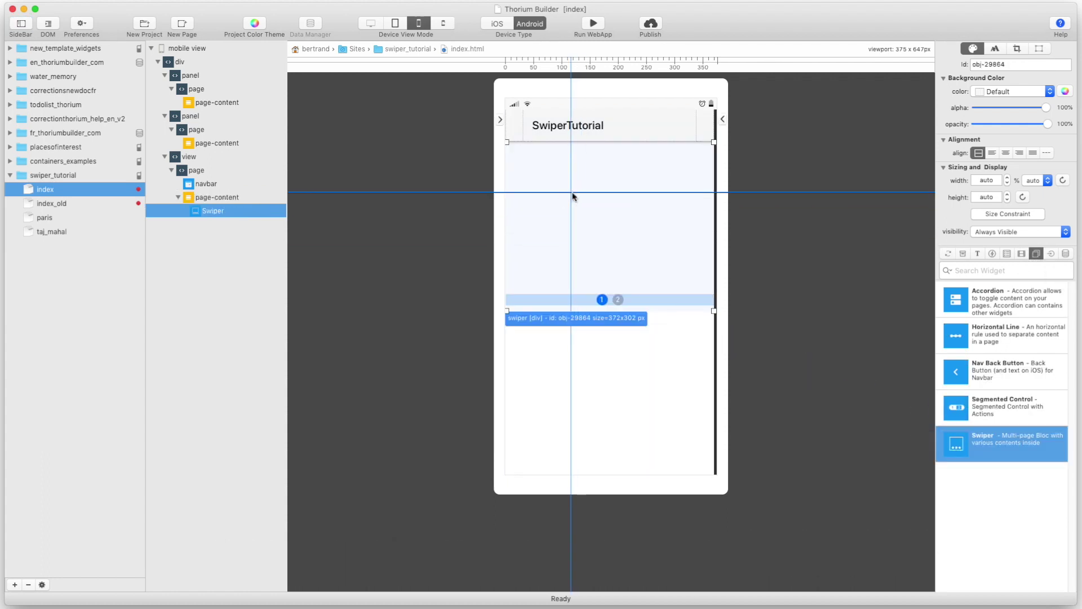
pyautogui.doubleClick(573, 196)
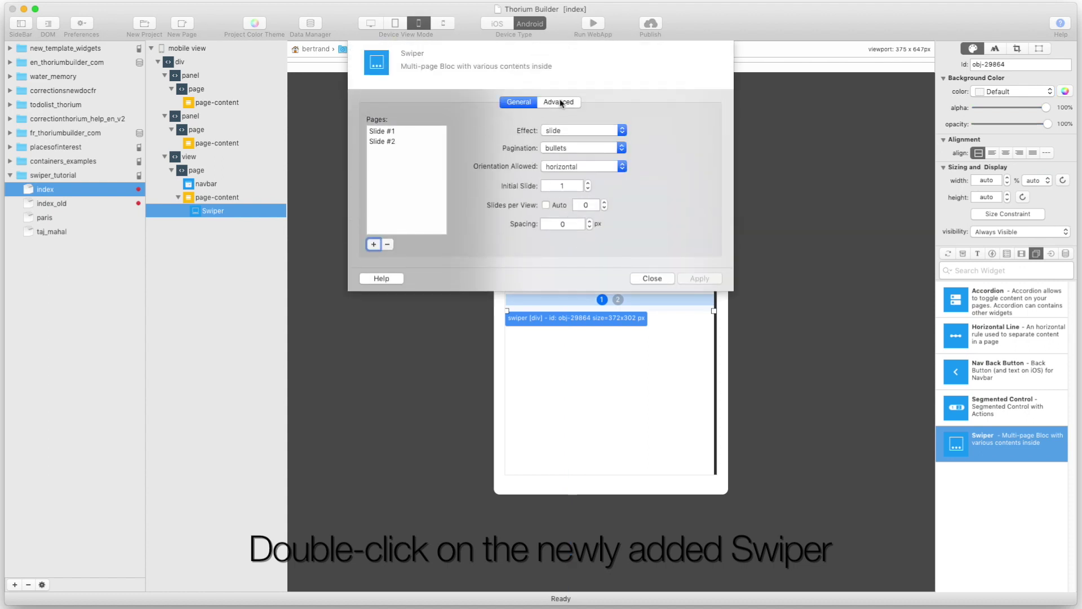
# Make the Swiper full height (100%) with 1 slide per view and apply the settings.
pyautogui.click(559, 102)
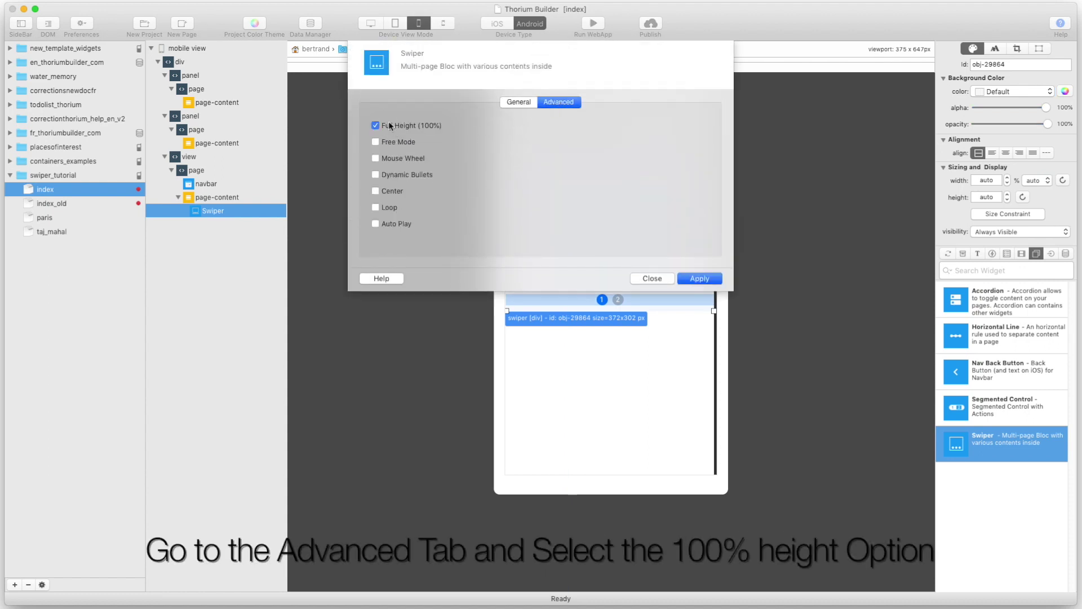
pyautogui.click(517, 104)
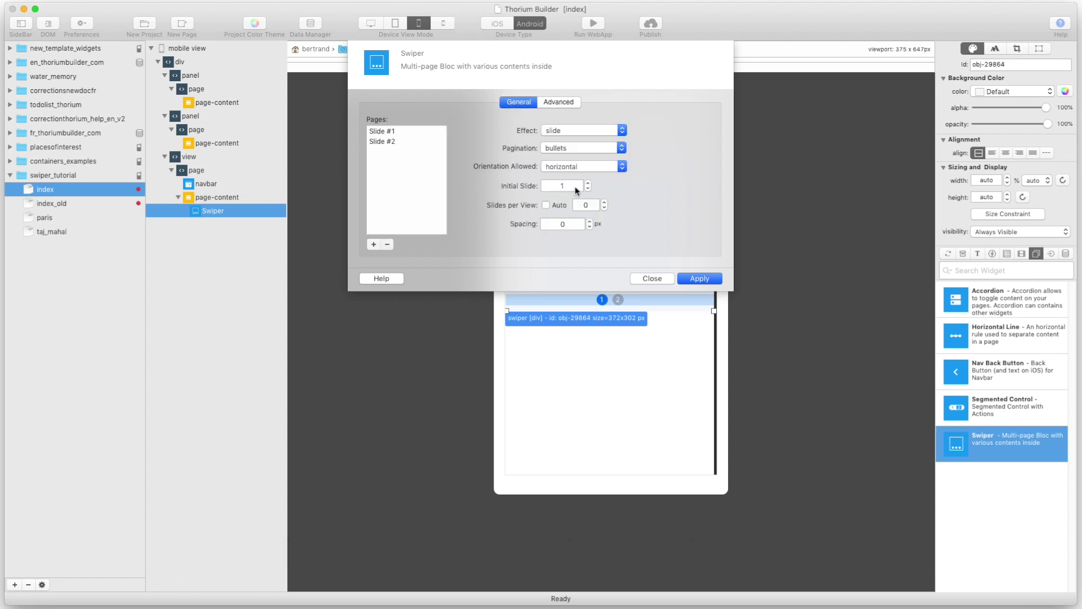
pyautogui.click(605, 202)
pyautogui.click(699, 279)
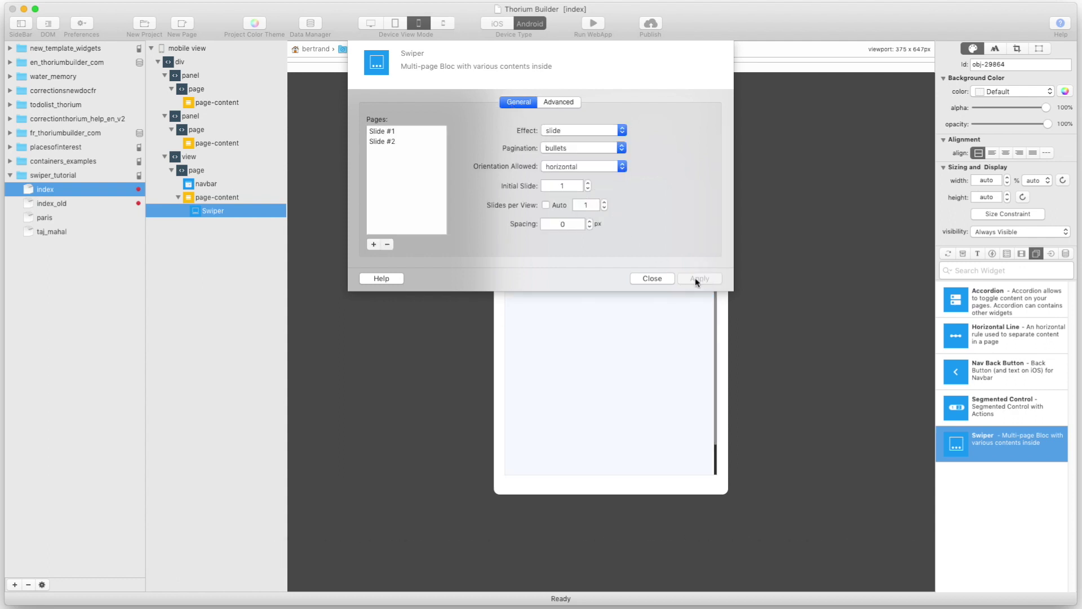
pyautogui.click(655, 279)
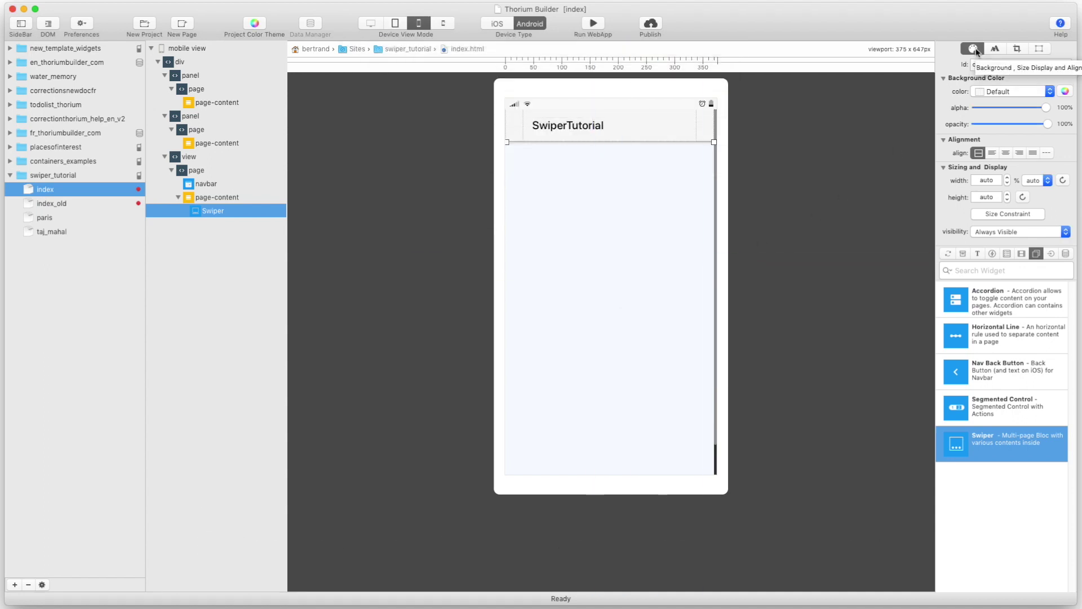
pyautogui.click(997, 91)
# Give the Swiper a bg-white background and add a Block Container with an H1 'Page one' to slide 1.
pyautogui.click(981, 150)
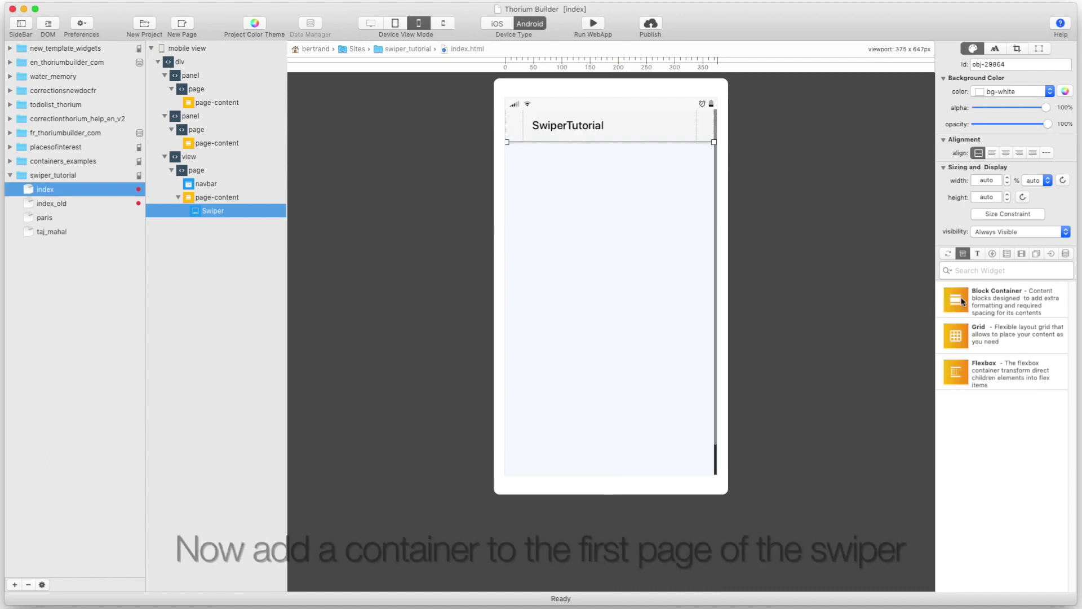
pyautogui.moveTo(956, 298); pyautogui.dragTo(624, 259)
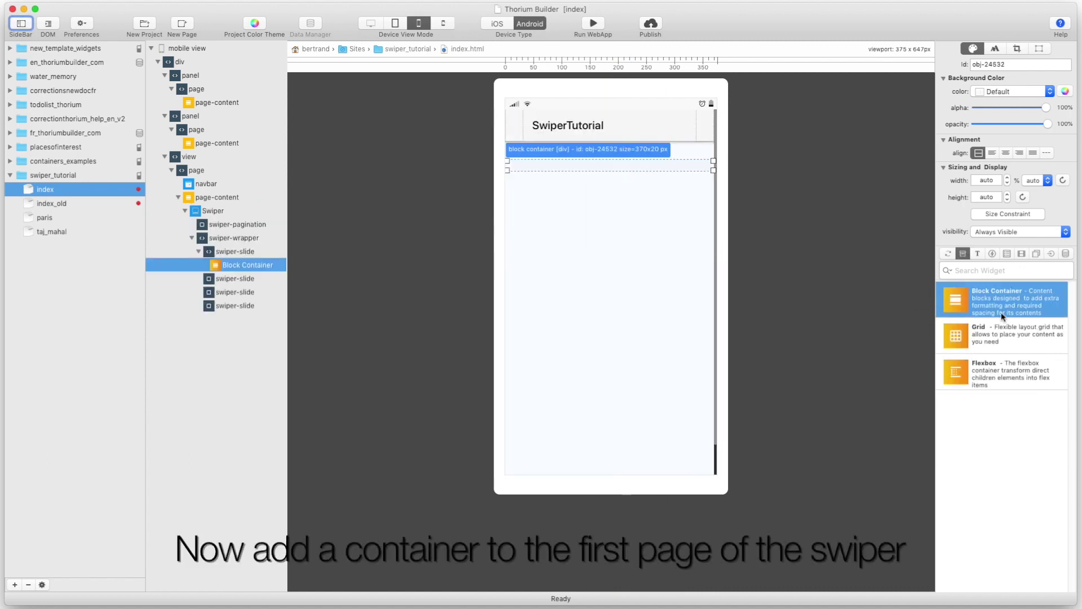
pyautogui.click(982, 255)
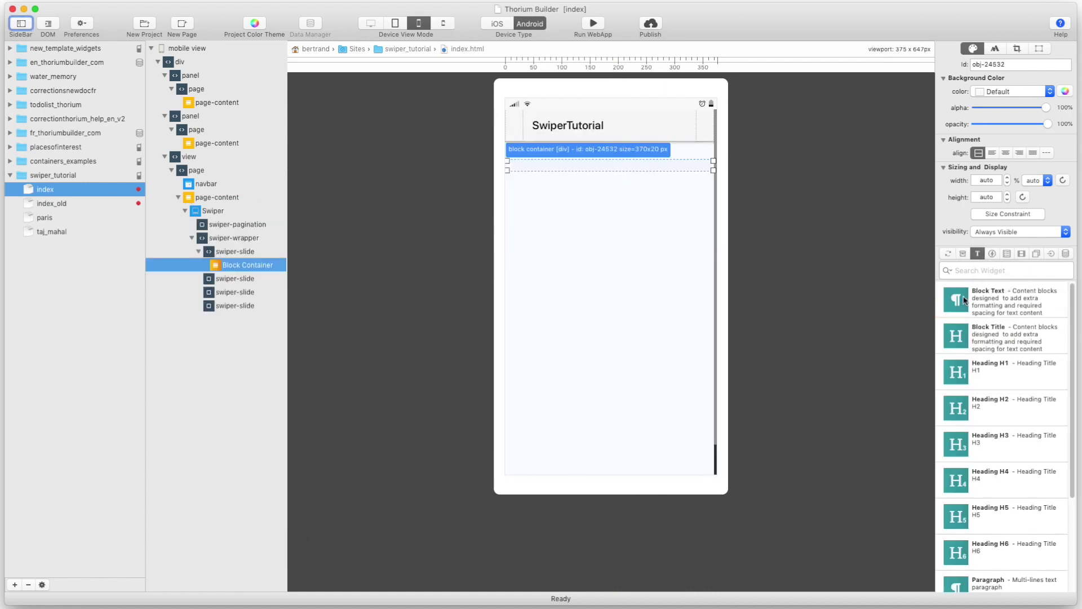
pyautogui.moveTo(955, 377); pyautogui.dragTo(577, 173)
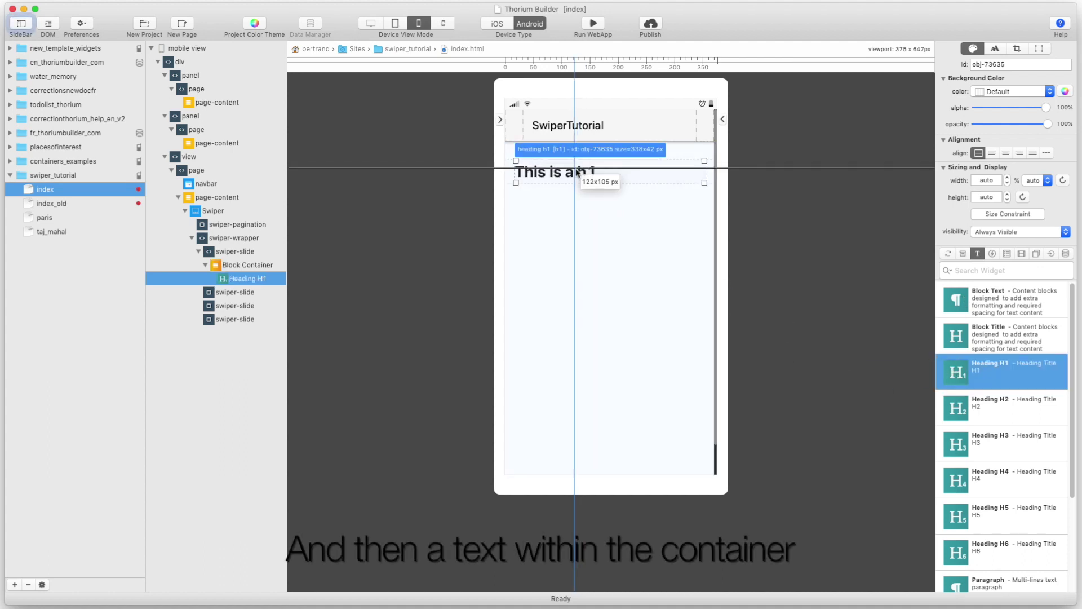
pyautogui.doubleClick(577, 173)
pyautogui.moveTo(411, 73); pyautogui.dragTo(344, 68)
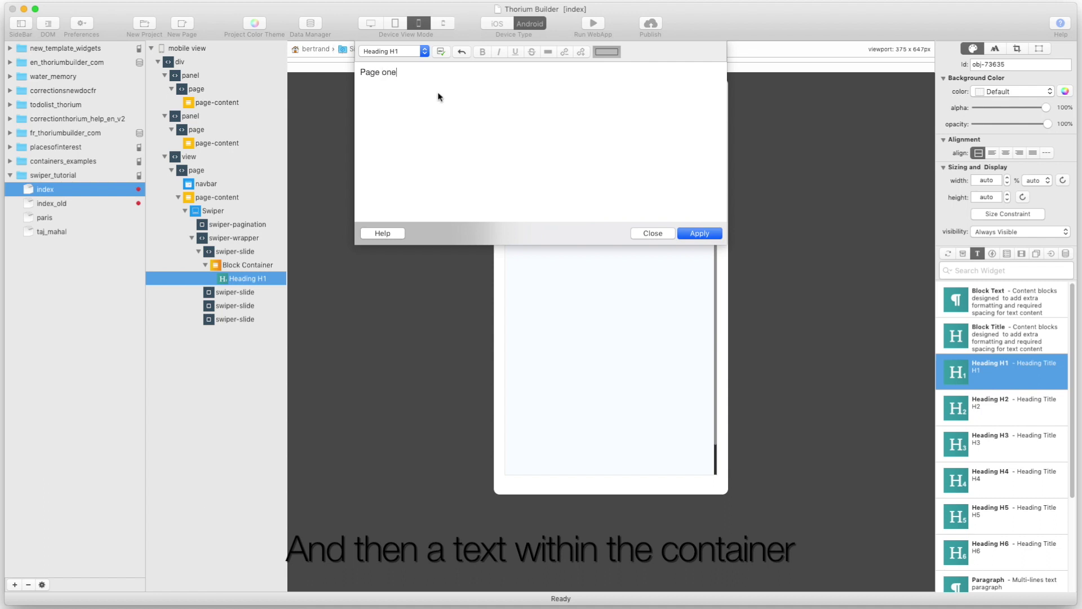
pyautogui.click(651, 234)
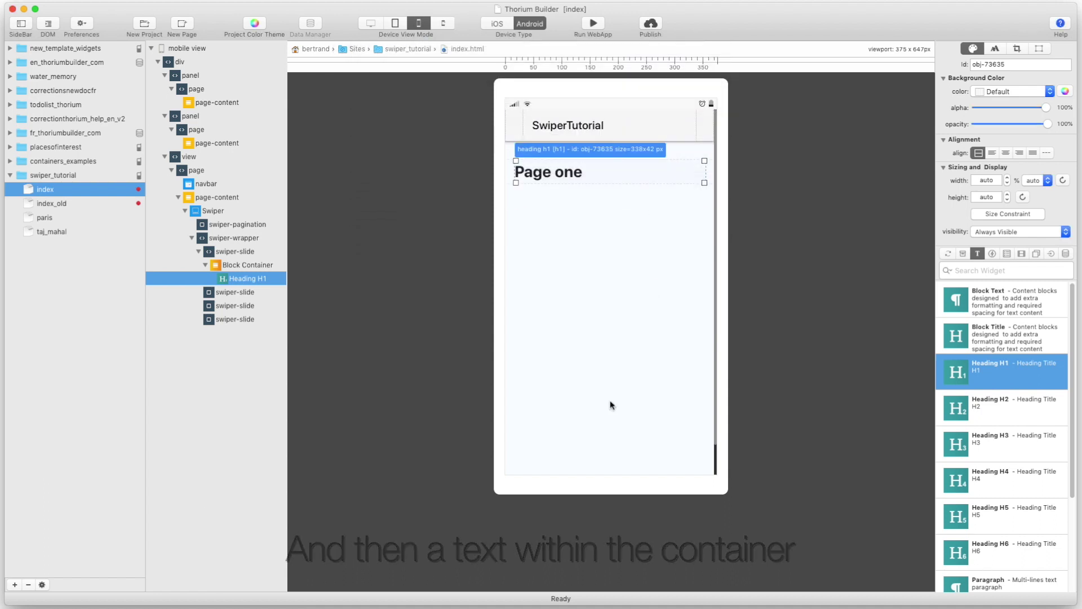
# On slide 2, add a Block Container with an H1 'Page 2' and a Button below it.
pyautogui.click(603, 463)
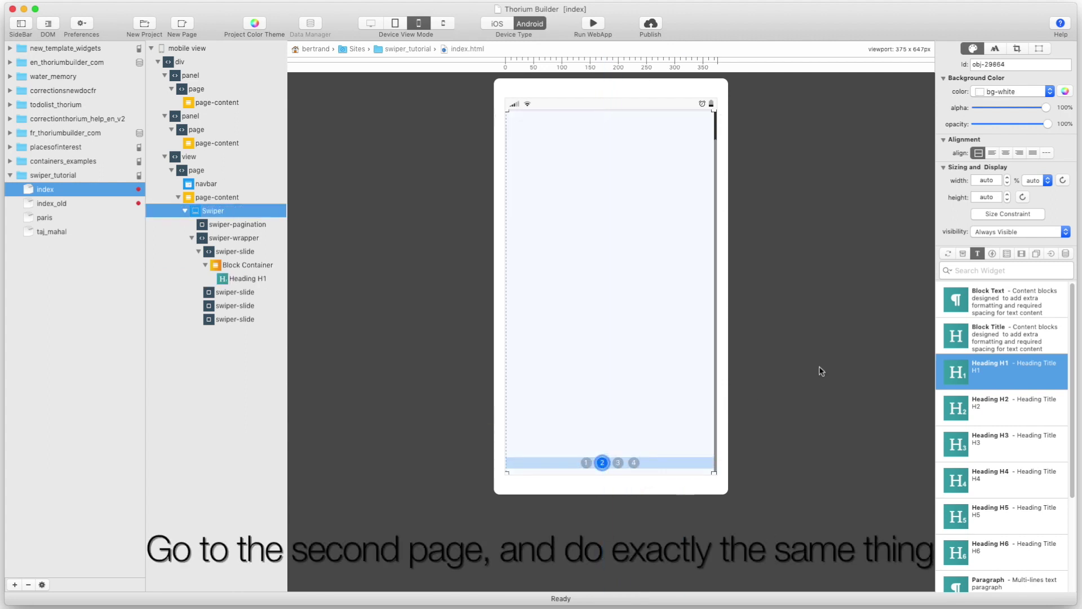
pyautogui.click(963, 254)
pyautogui.moveTo(956, 299); pyautogui.dragTo(578, 295)
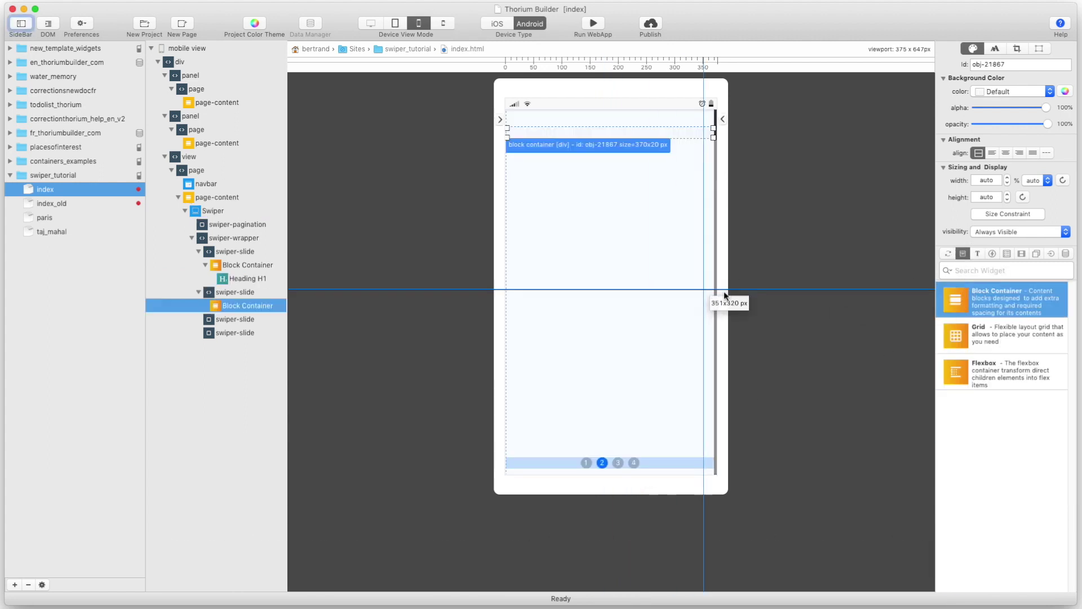
pyautogui.click(978, 254)
pyautogui.moveTo(956, 372); pyautogui.dragTo(548, 151)
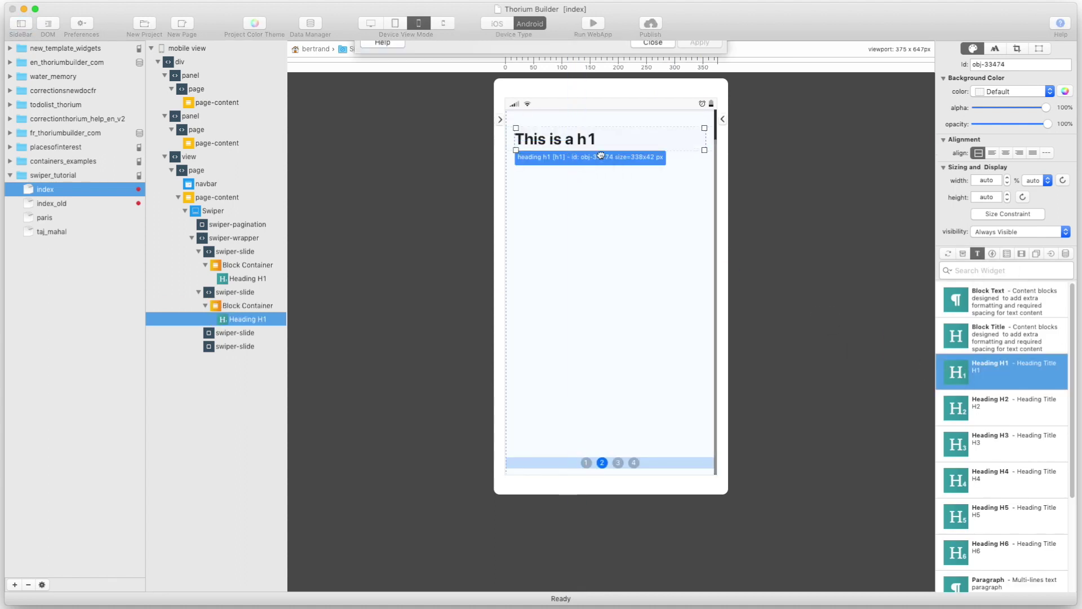
pyautogui.write('Page ')
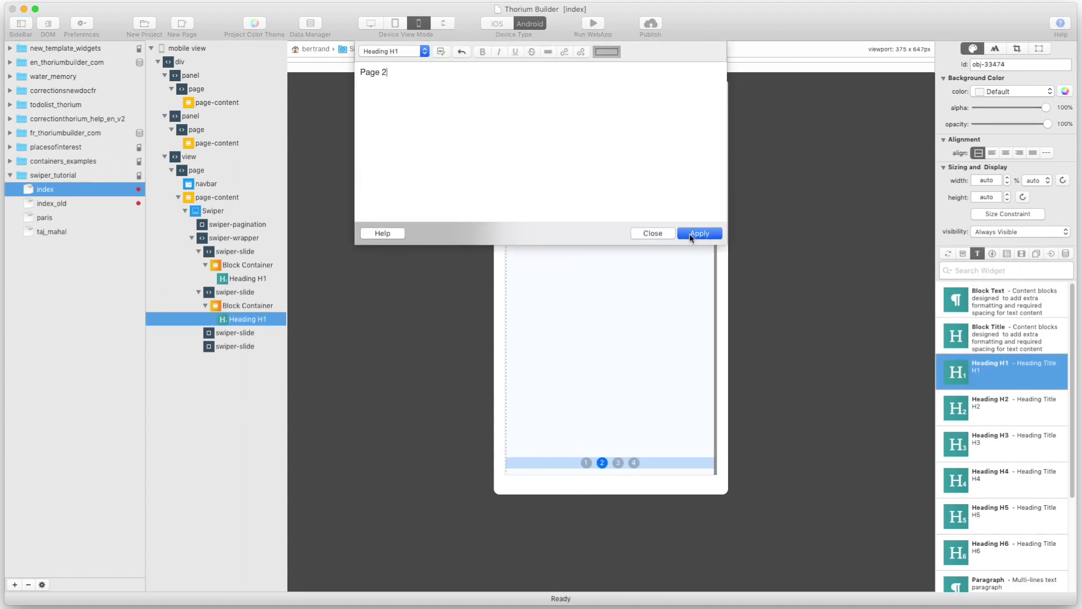
pyautogui.write('2')
pyautogui.press('Return')
pyautogui.click(993, 254)
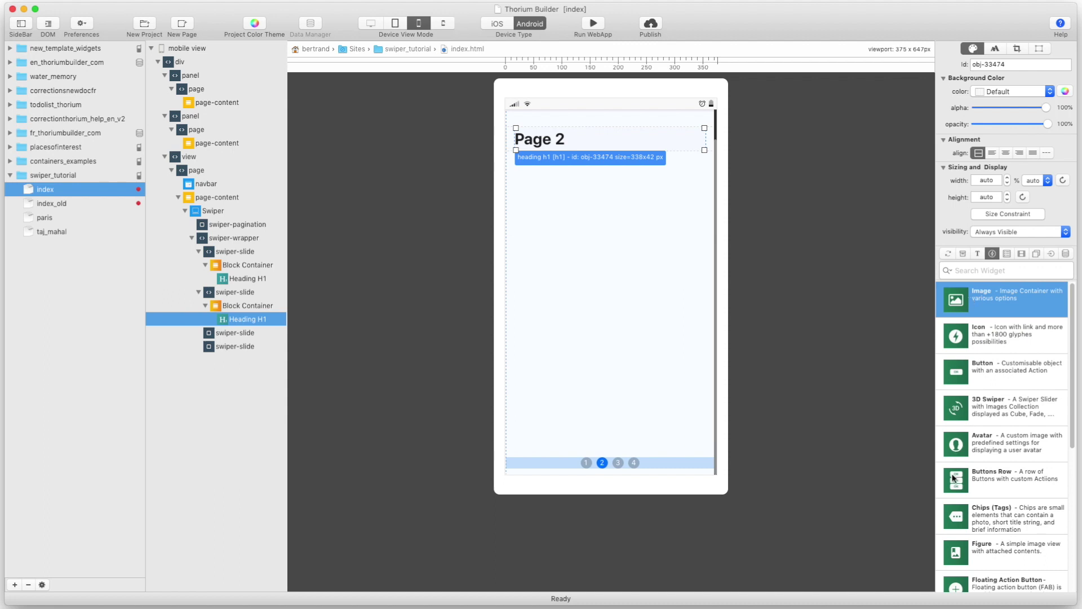
pyautogui.moveTo(957, 379); pyautogui.dragTo(570, 151)
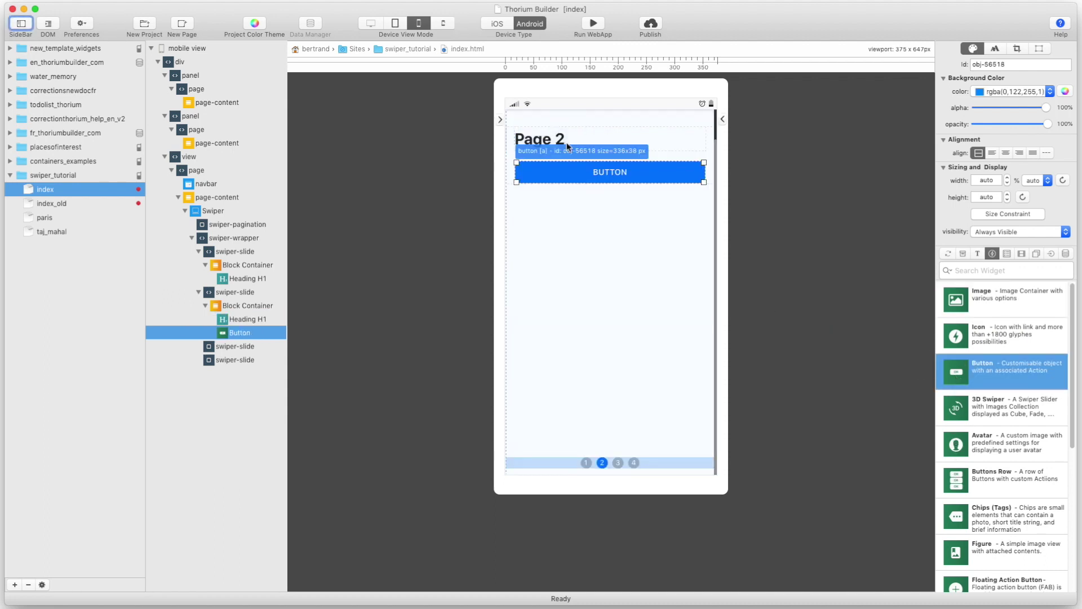
# On slide 3, add a Block Container with an H1 'Page 3' and an Image below it.
pyautogui.click(620, 464)
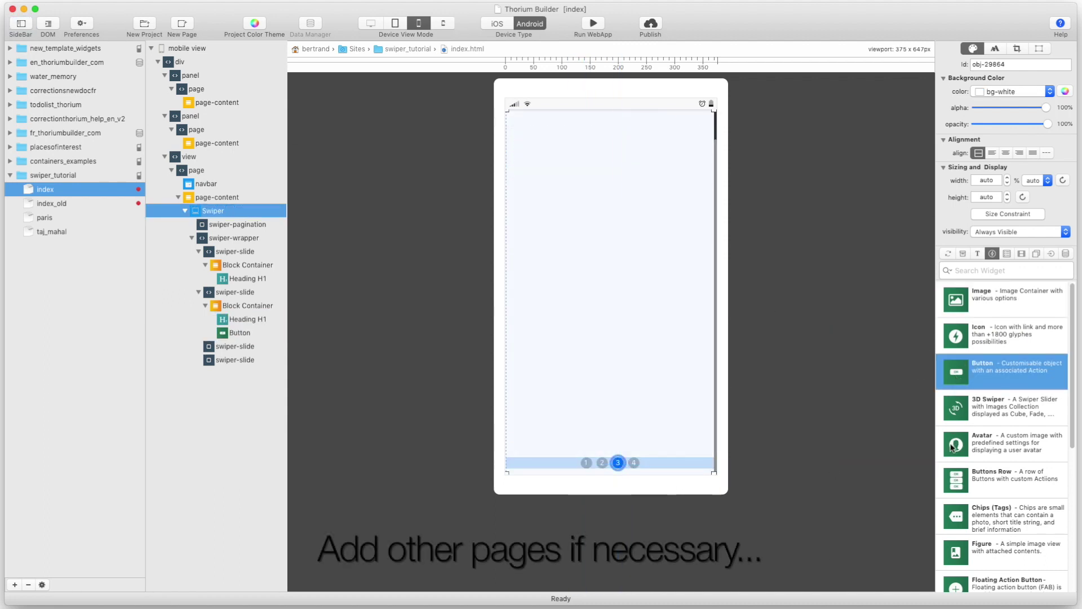
pyautogui.click(963, 253)
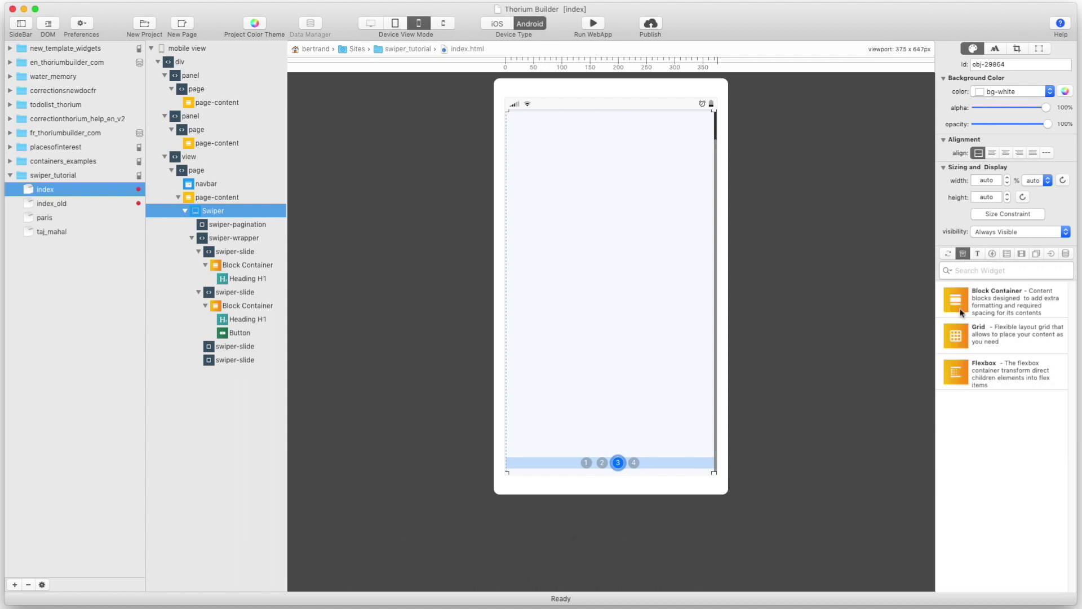
pyautogui.moveTo(957, 300); pyautogui.dragTo(602, 136)
pyautogui.click(977, 253)
pyautogui.moveTo(957, 372); pyautogui.dragTo(553, 137)
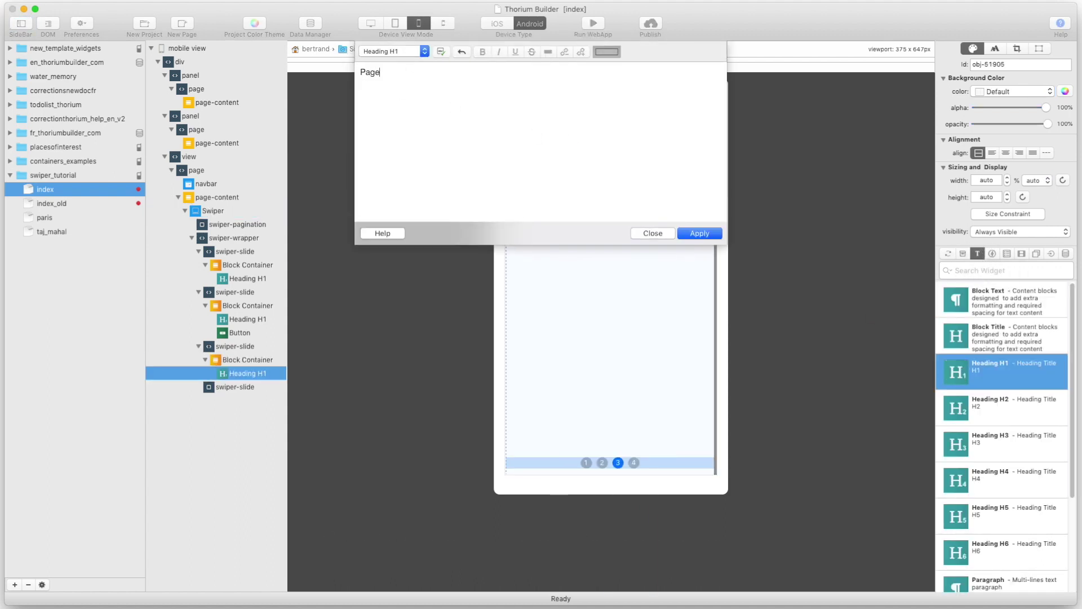
pyautogui.click(653, 233)
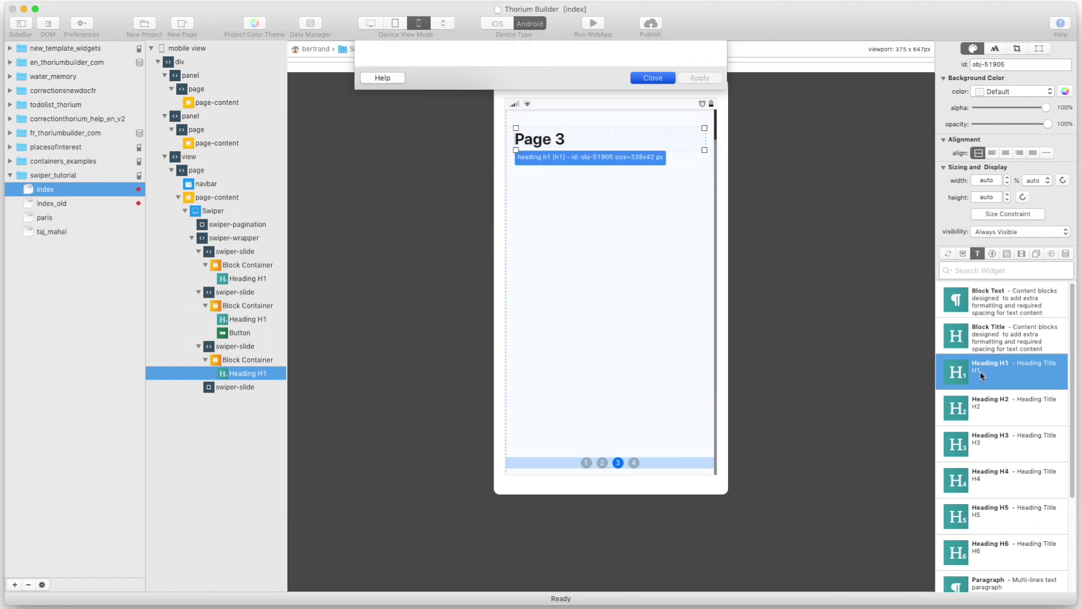
pyautogui.click(1007, 254)
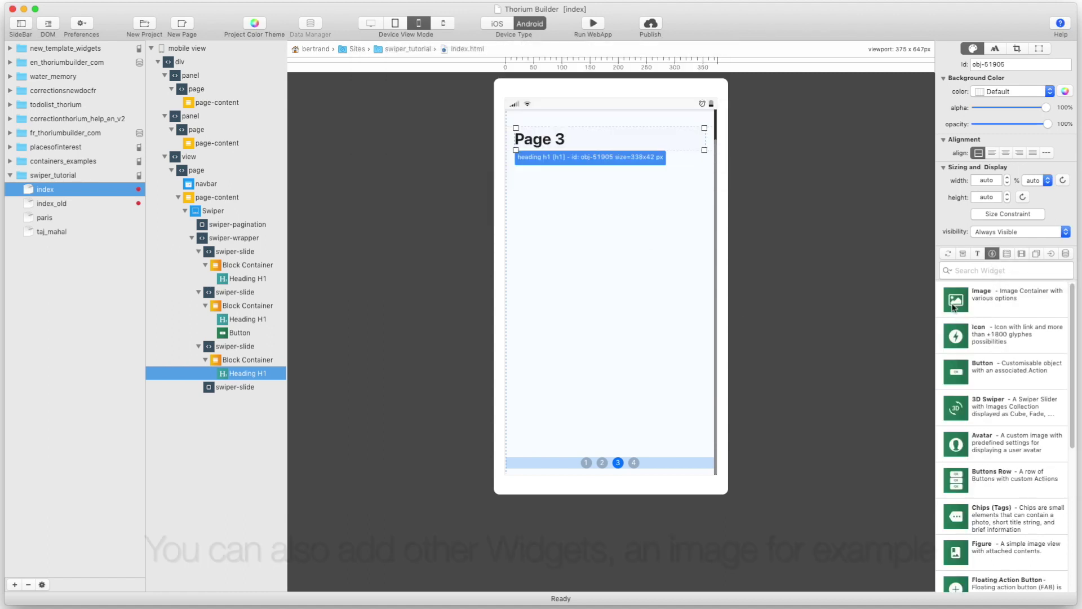
pyautogui.moveTo(957, 300); pyautogui.dragTo(566, 208)
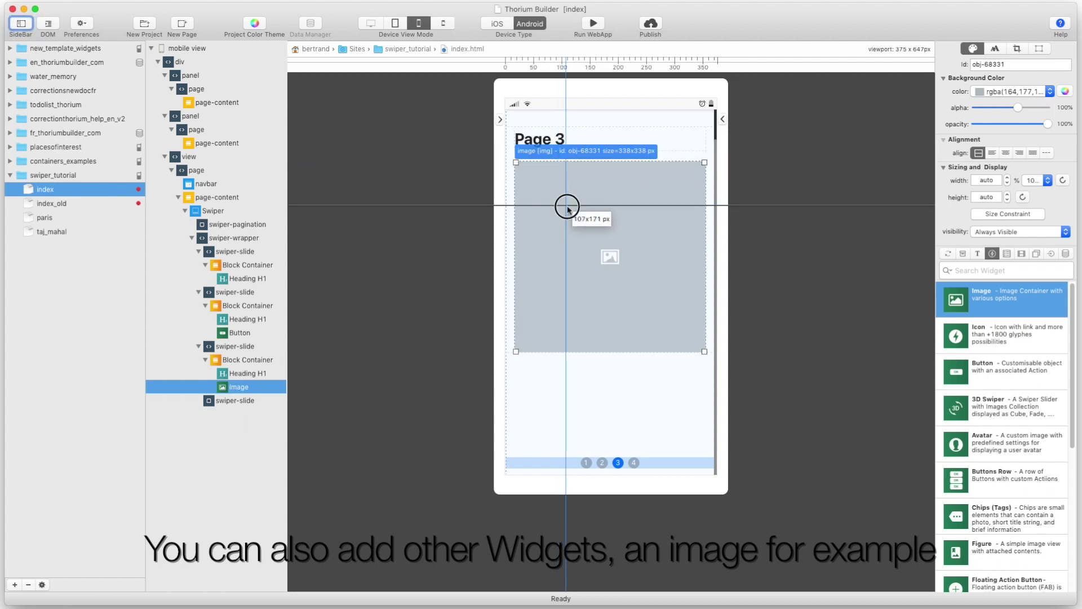
# Fill slide 3's image with the pancake photo from an Unsplash search for 'food'.
pyautogui.click(425, 213)
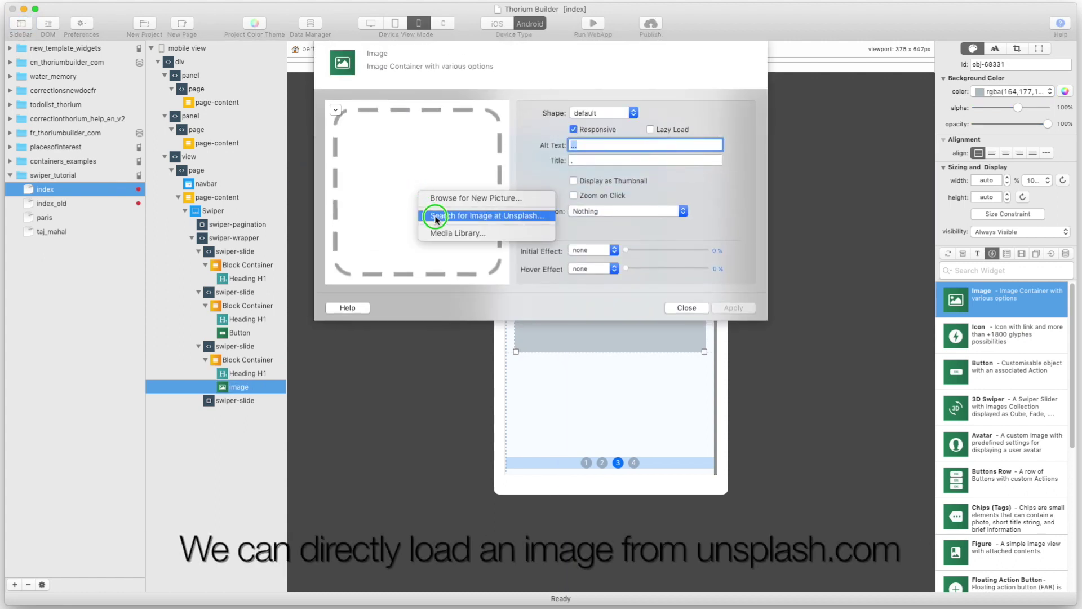
pyautogui.click(428, 215)
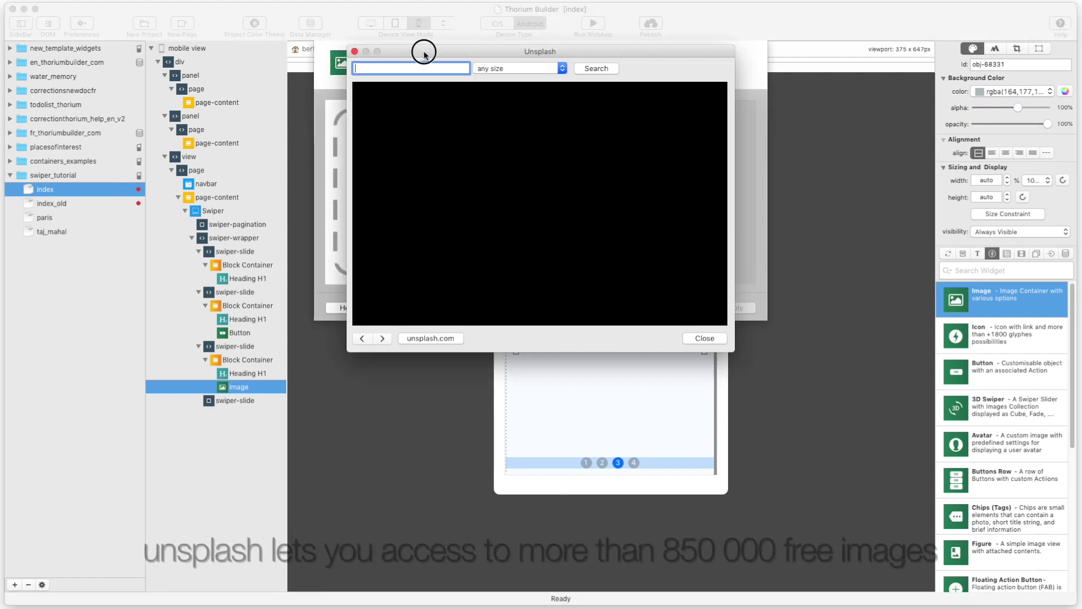
pyautogui.moveTo(424, 54); pyautogui.dragTo(543, 152)
pyautogui.write('food')
pyautogui.press('Return')
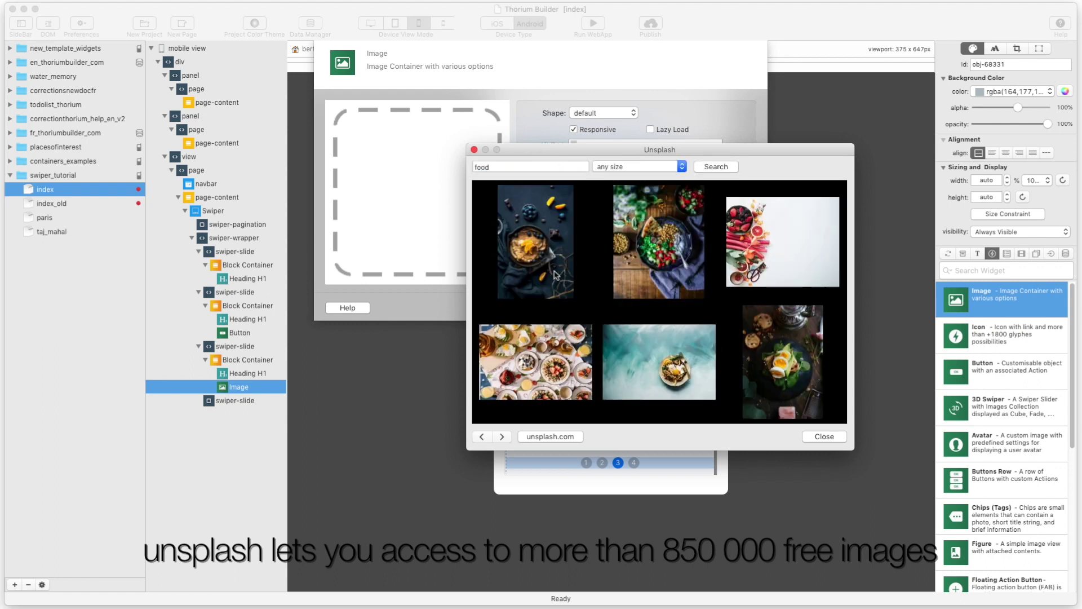
pyautogui.doubleClick(554, 273)
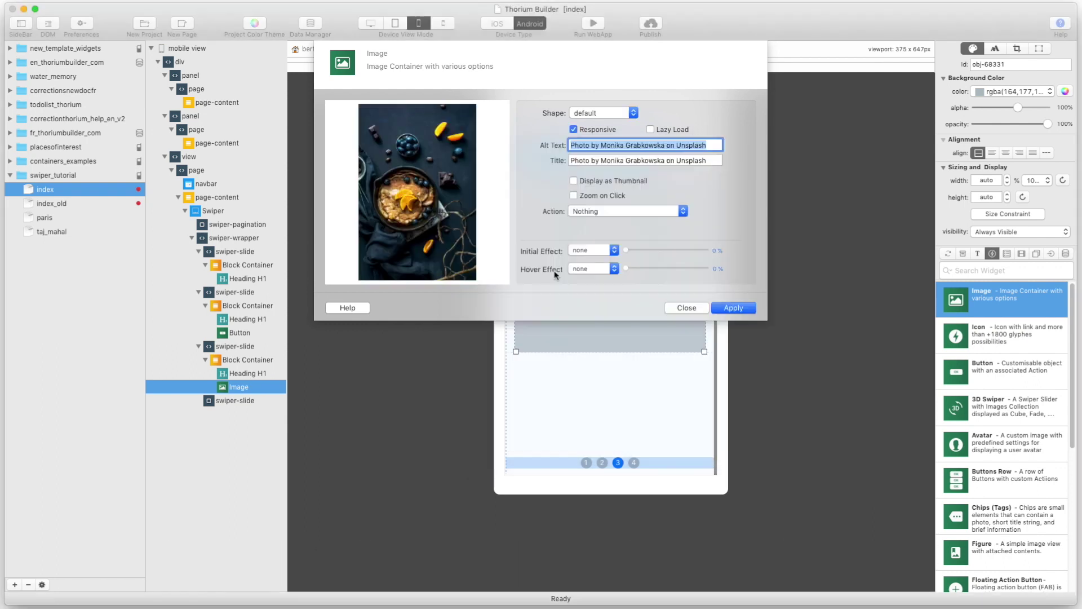
pyautogui.click(738, 307)
pyautogui.click(688, 308)
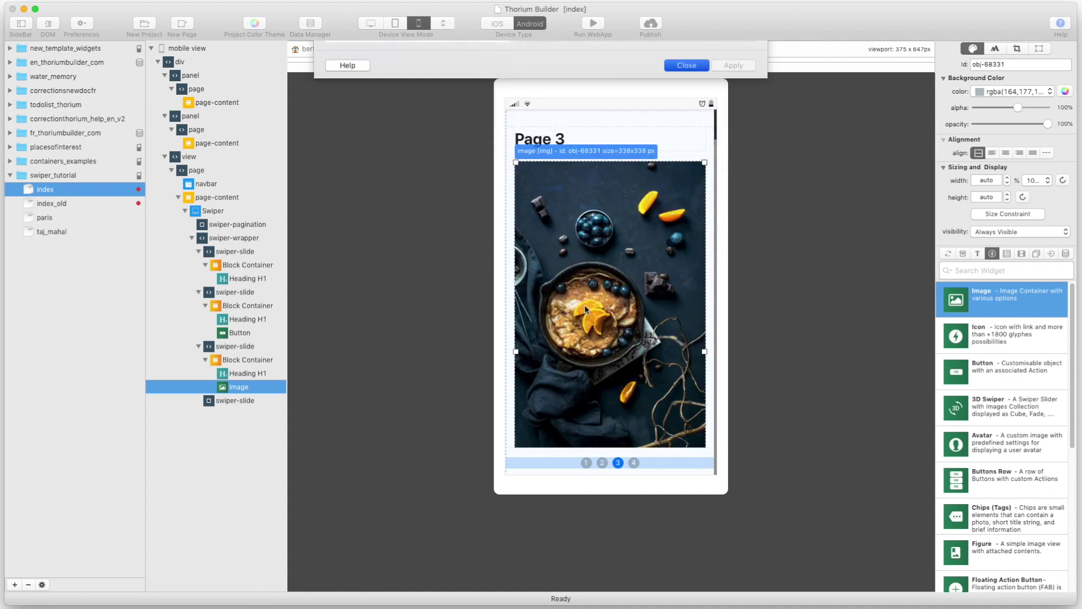
# Return to slide 1, preview the web app, swipe through to Page 3, and close the simulator.
pyautogui.click(586, 462)
pyautogui.click(593, 23)
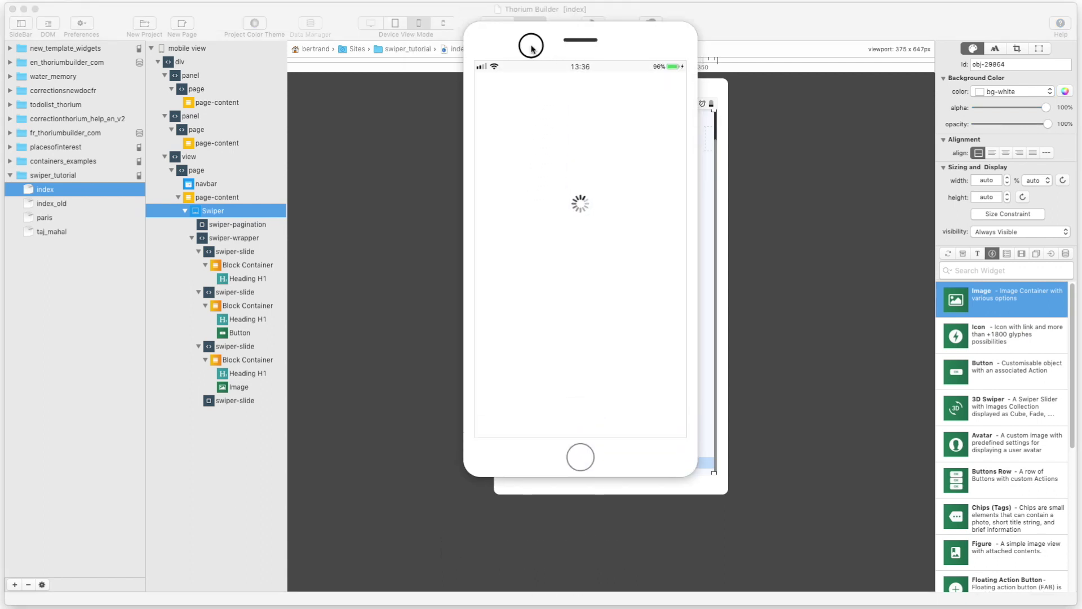
pyautogui.moveTo(652, 321); pyautogui.dragTo(586, 447)
pyautogui.moveTo(588, 312); pyautogui.dragTo(519, 314)
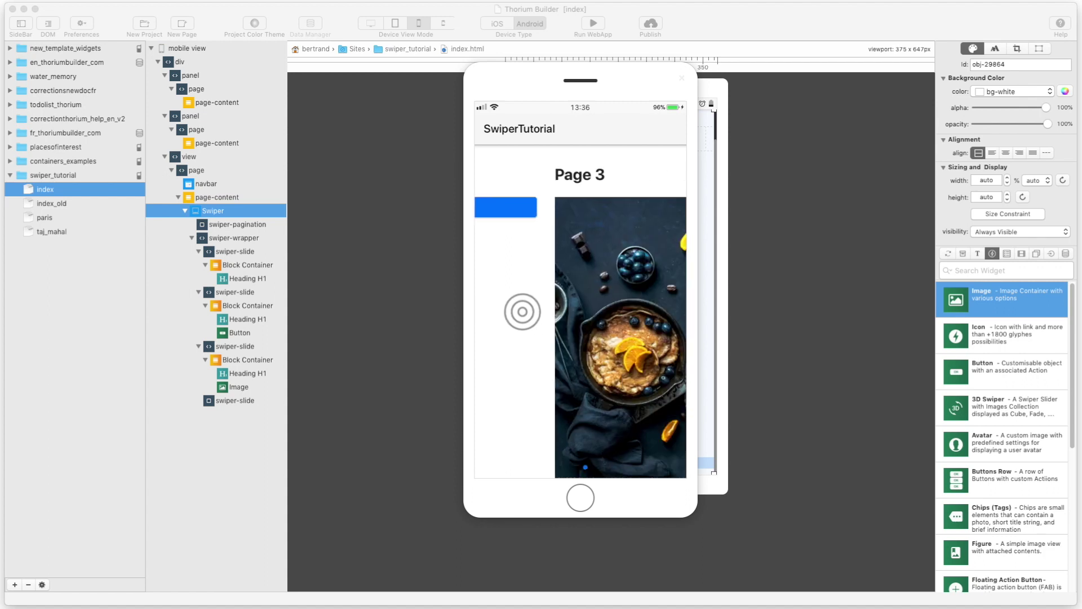
pyautogui.click(681, 82)
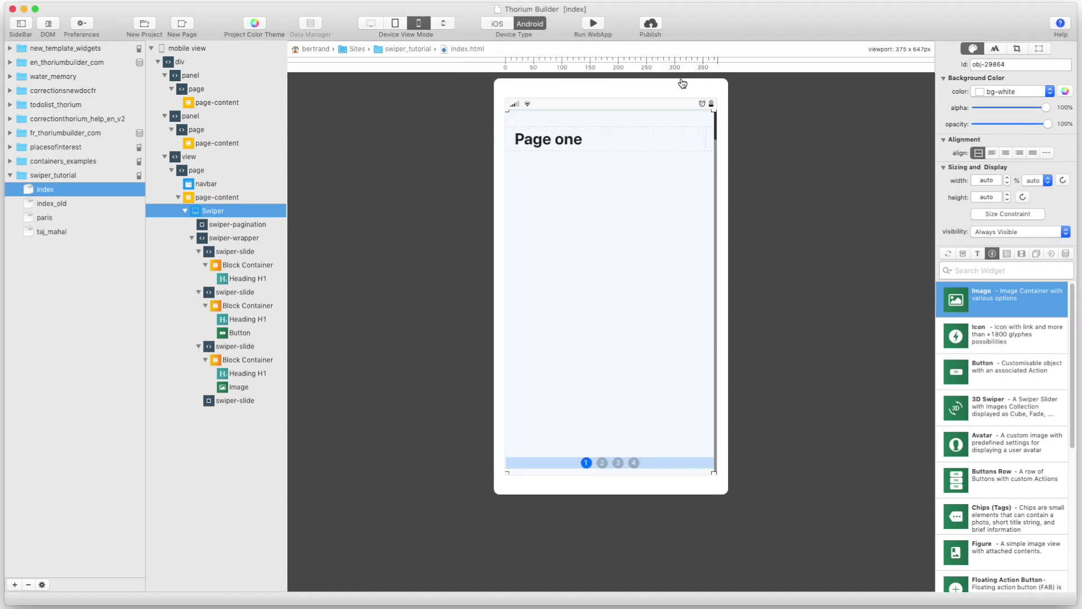
# Add a Figure to slide 1 showing an Unsplash 'food' photo with the Cover (full-size) ratio.
pyautogui.scroll(-3, 1003, 394)
pyautogui.moveTo(956, 444); pyautogui.dragTo(597, 237)
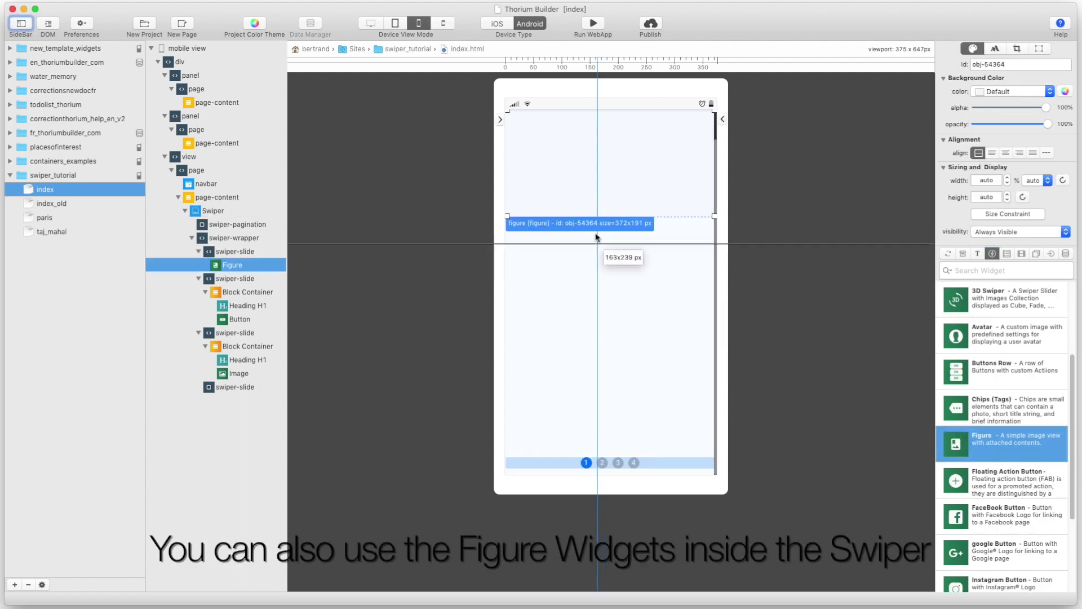
pyautogui.doubleClick(590, 174)
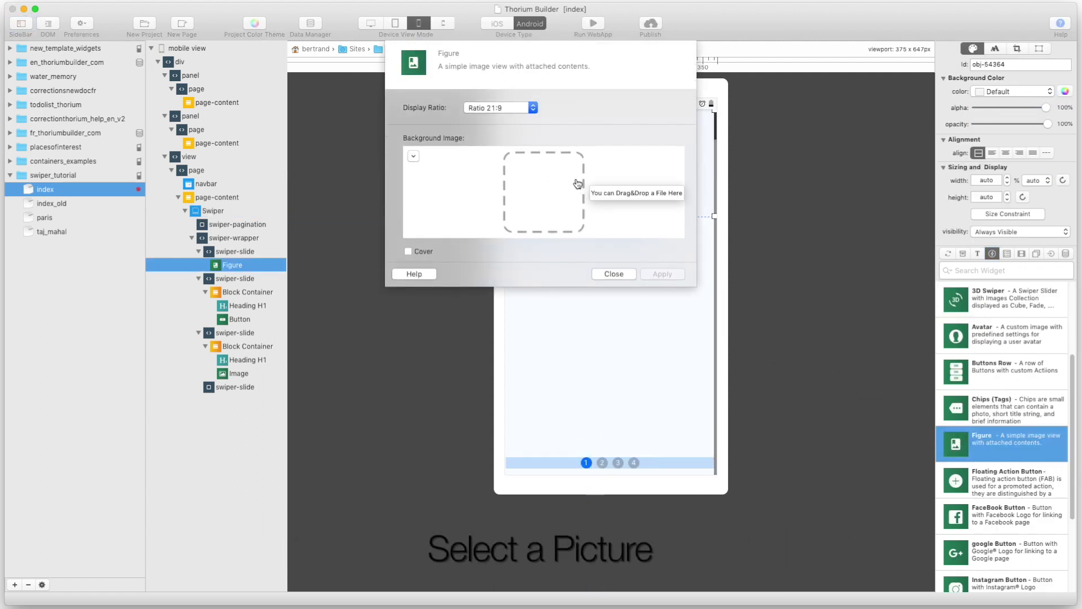
pyautogui.click(548, 214)
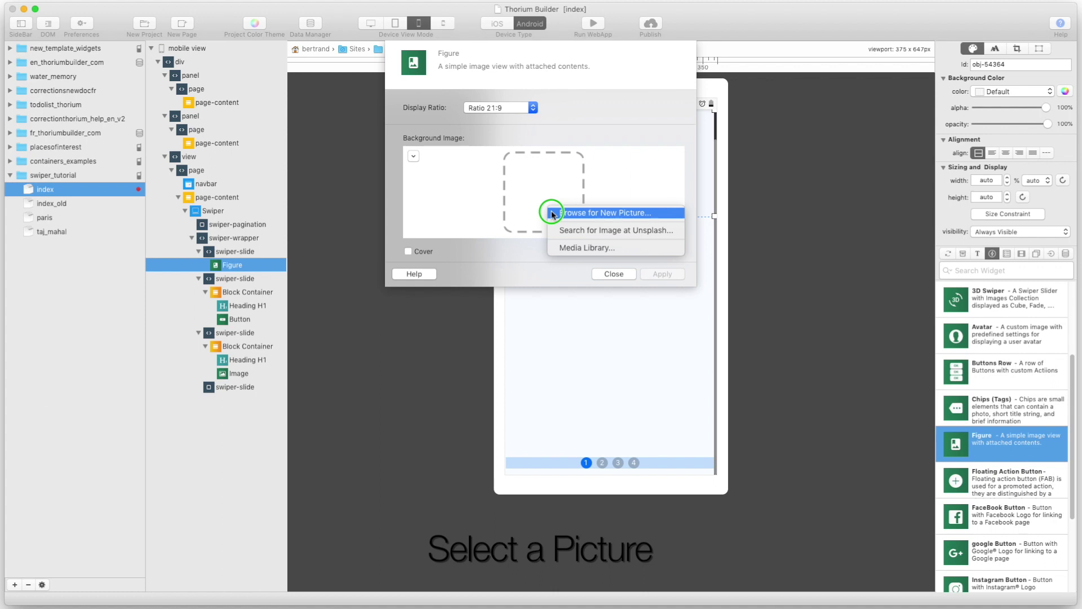
pyautogui.click(570, 229)
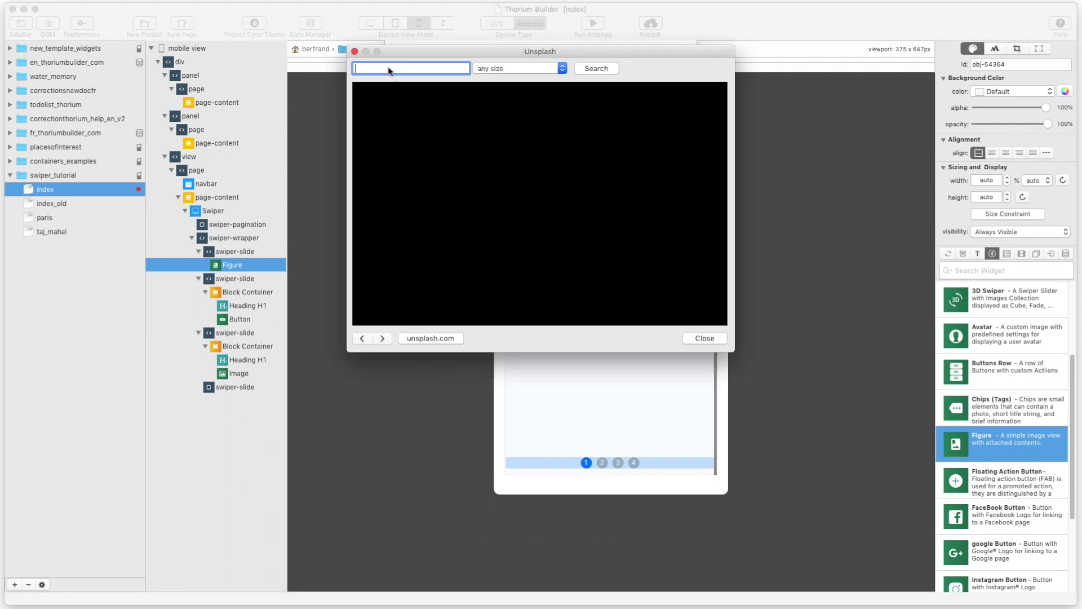
pyautogui.write('food')
pyautogui.press('Return')
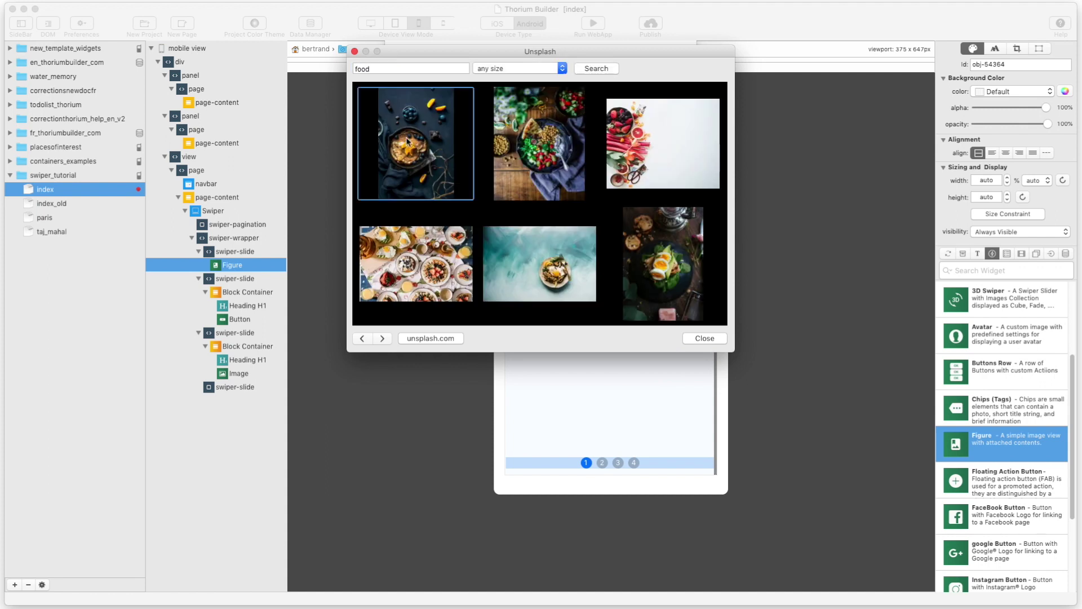
pyautogui.doubleClick(407, 141)
pyautogui.click(510, 108)
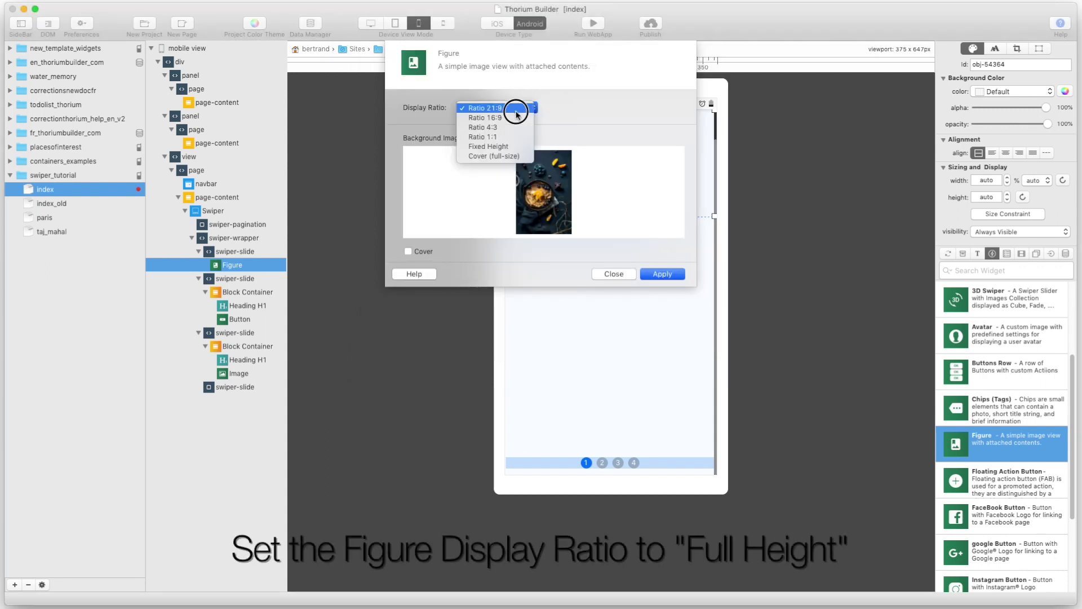
pyautogui.click(509, 156)
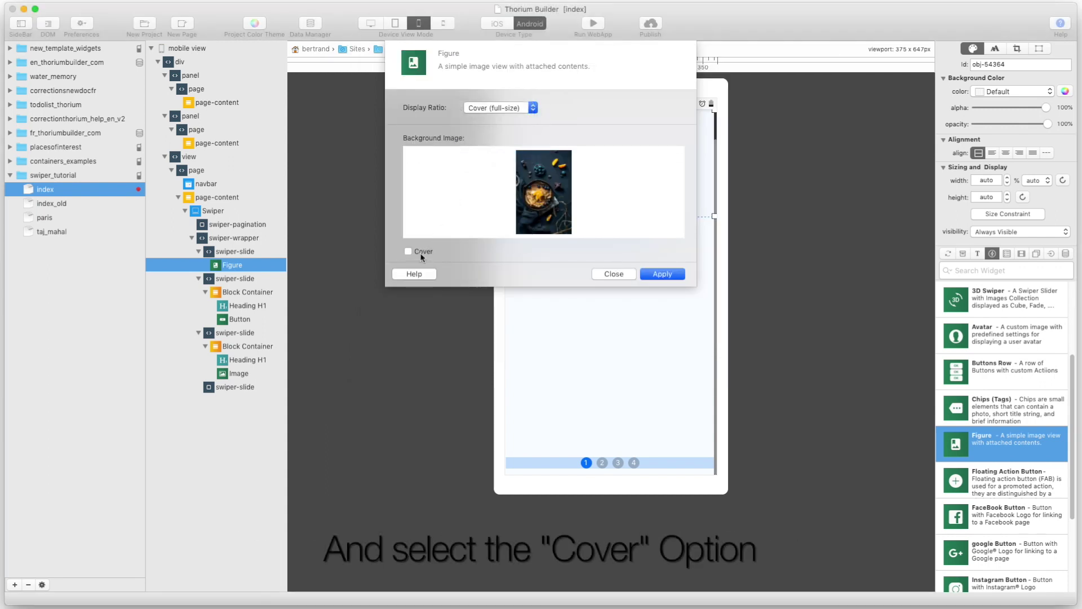
pyautogui.click(653, 275)
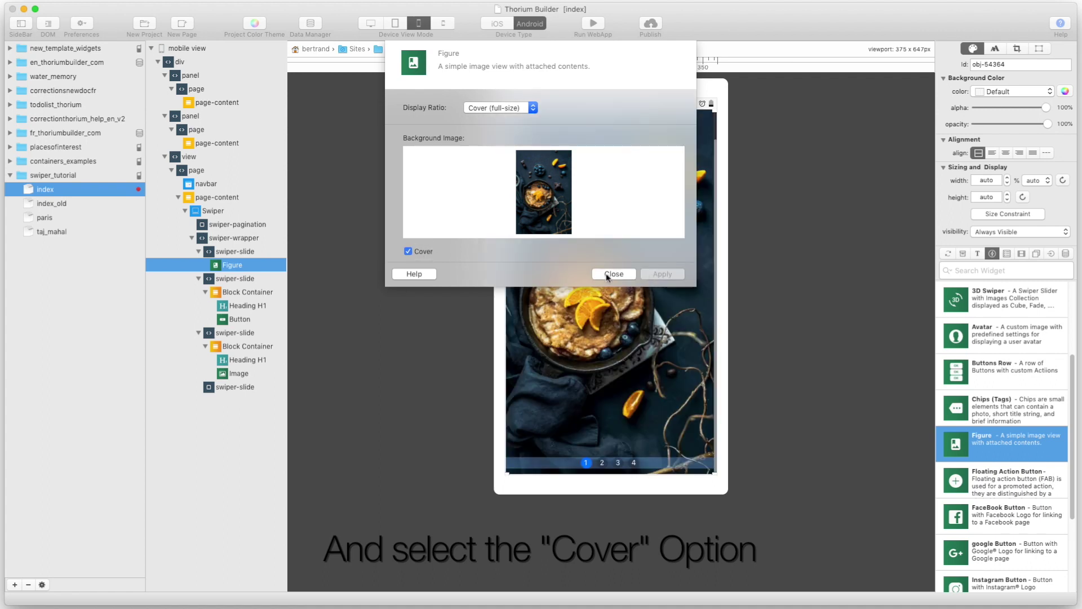
pyautogui.click(609, 275)
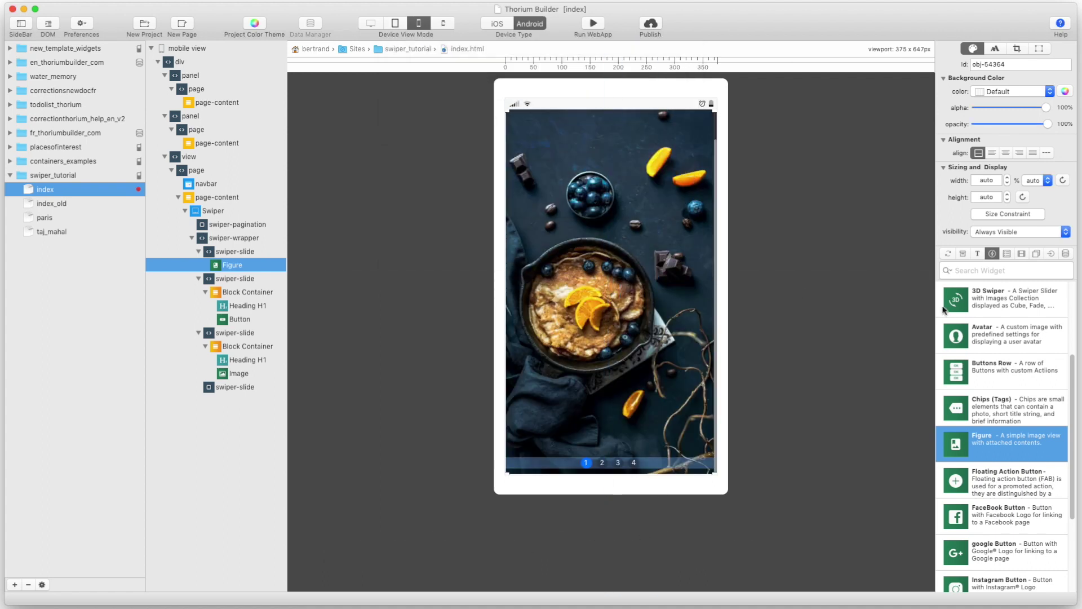
# Put a Flexbox inside the Figure with a fixed height of 200px.
pyautogui.click(963, 254)
pyautogui.moveTo(960, 361); pyautogui.dragTo(705, 179)
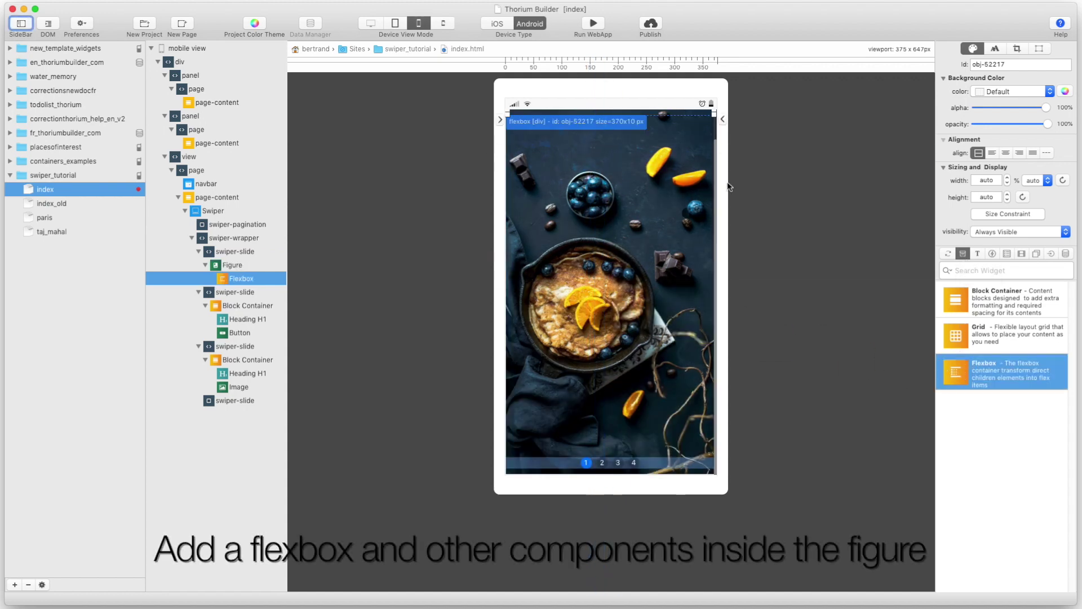
pyautogui.click(1008, 195)
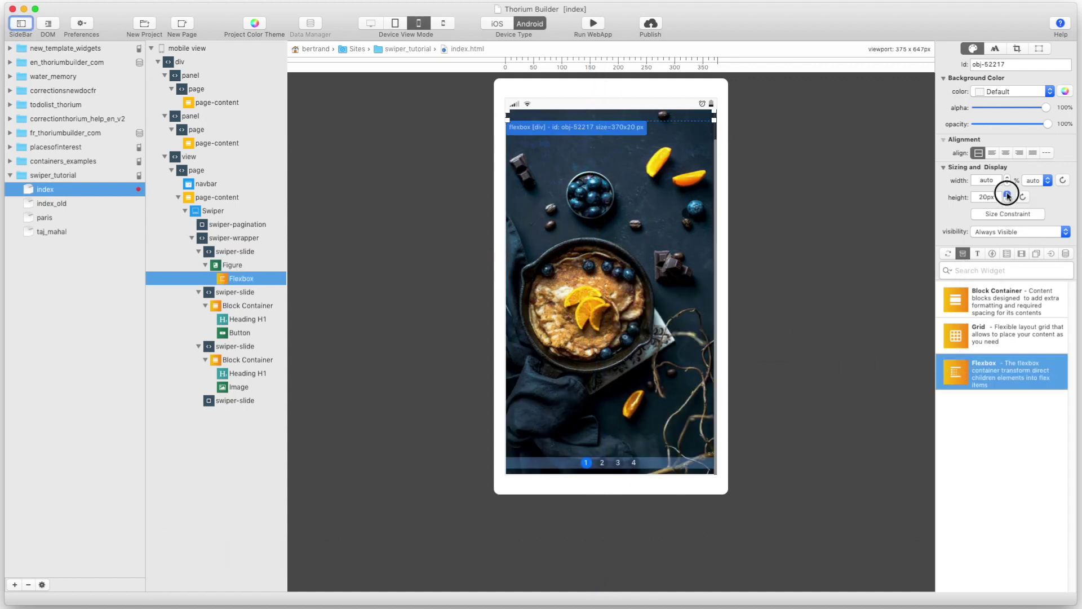
pyautogui.moveTo(1008, 194); pyautogui.dragTo(1008, 197)
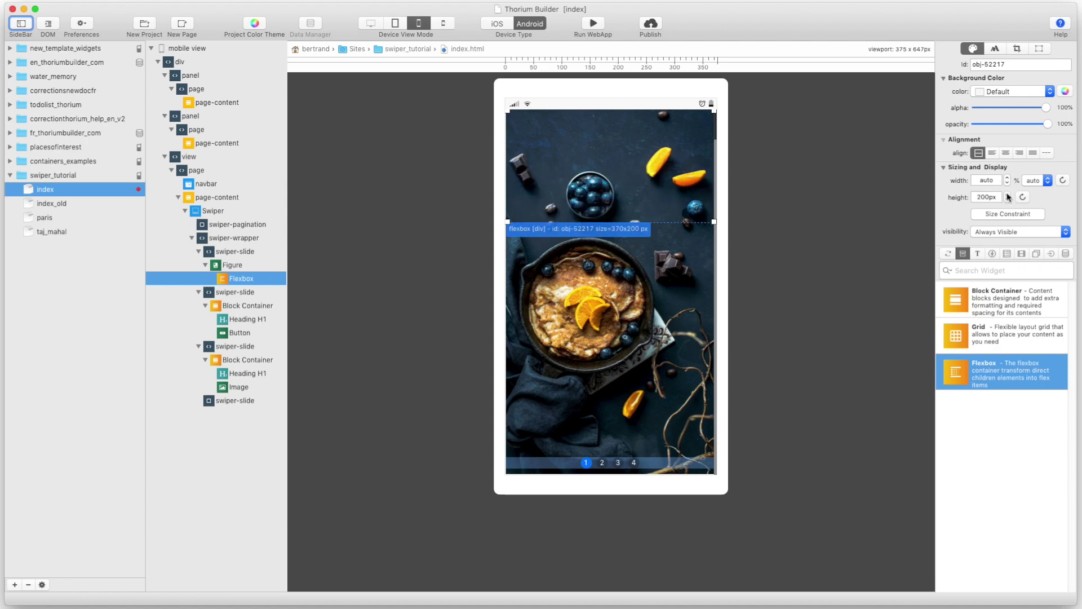
# Centre the Flexbox items horizontally.
pyautogui.click(666, 204)
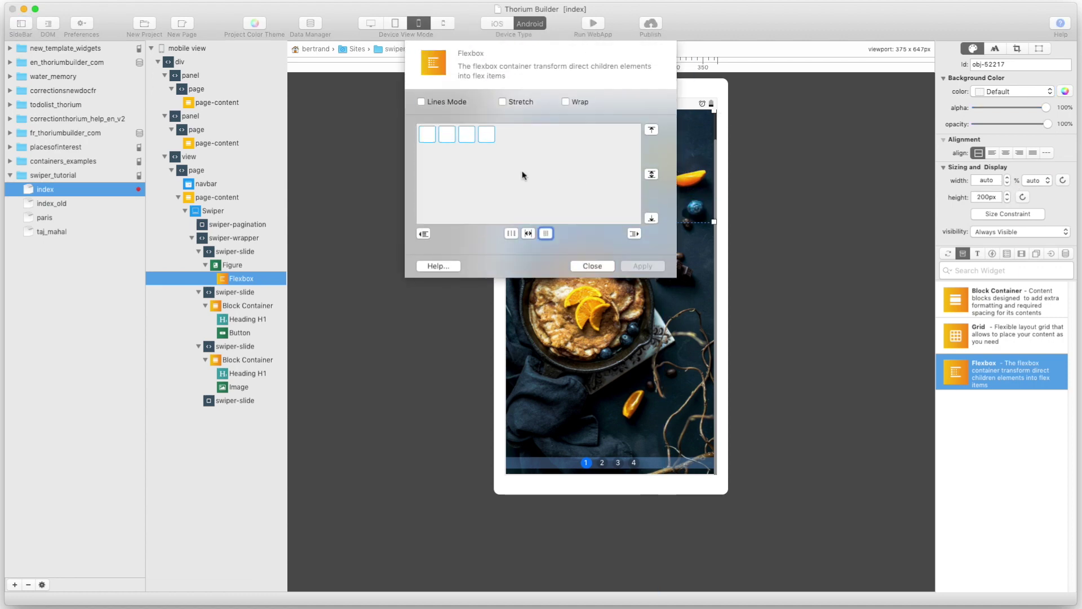
pyautogui.click(651, 174)
pyautogui.click(643, 266)
# Add the H1 'The First Page' with an H6 subheading below, then run the web app.
pyautogui.click(978, 253)
pyautogui.doubleClick(1001, 372)
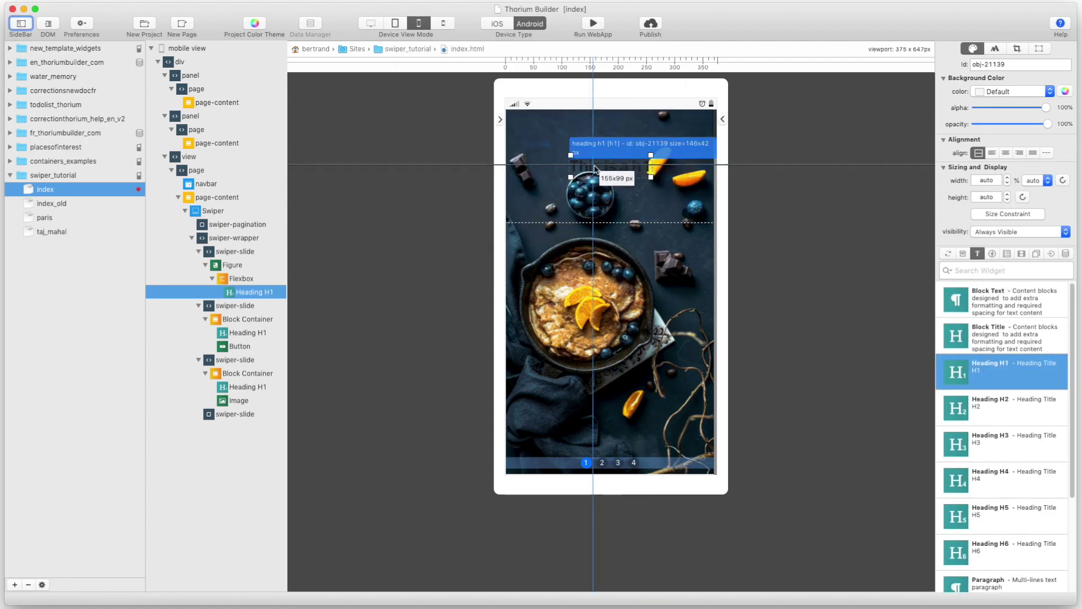
pyautogui.write('The First Page')
pyautogui.click(699, 233)
pyautogui.doubleClick(1002, 550)
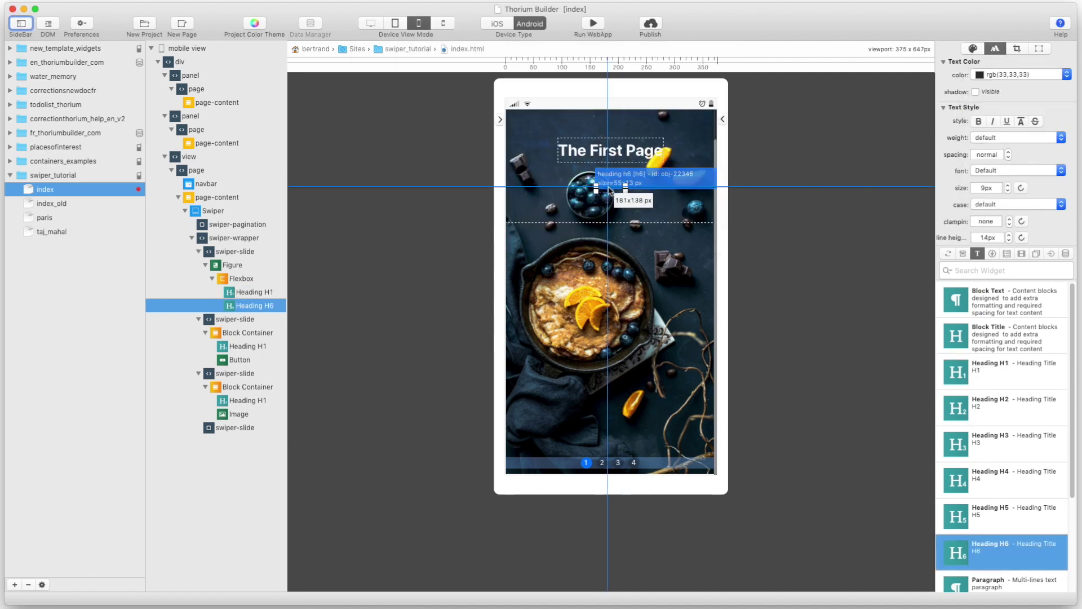
pyautogui.click(593, 24)
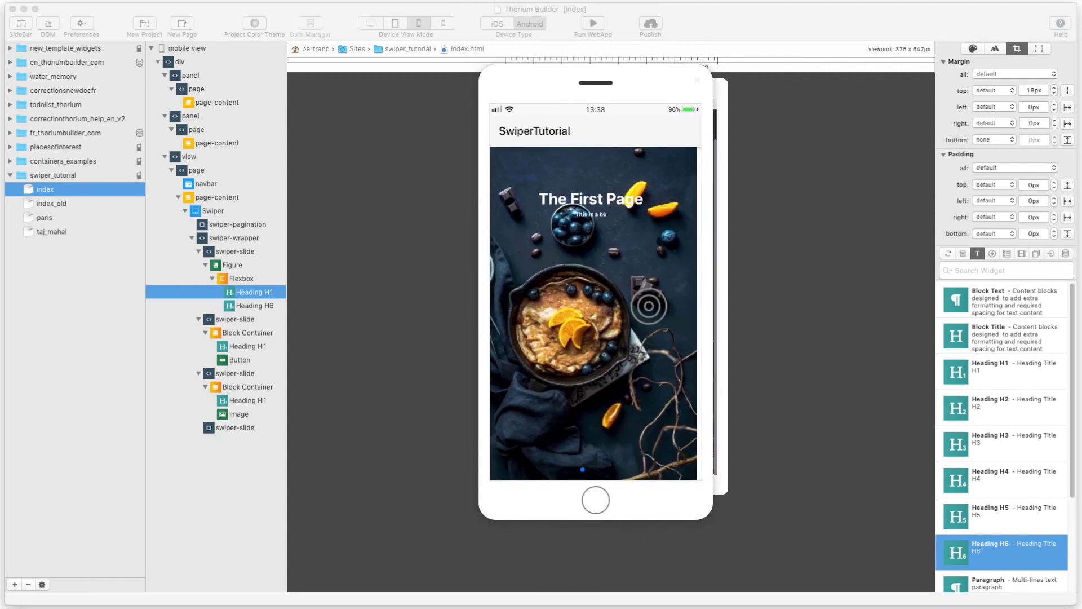
# Swipe the phone preview to Page 2 and back to the first slide.
pyautogui.moveTo(645, 297); pyautogui.dragTo(691, 309)
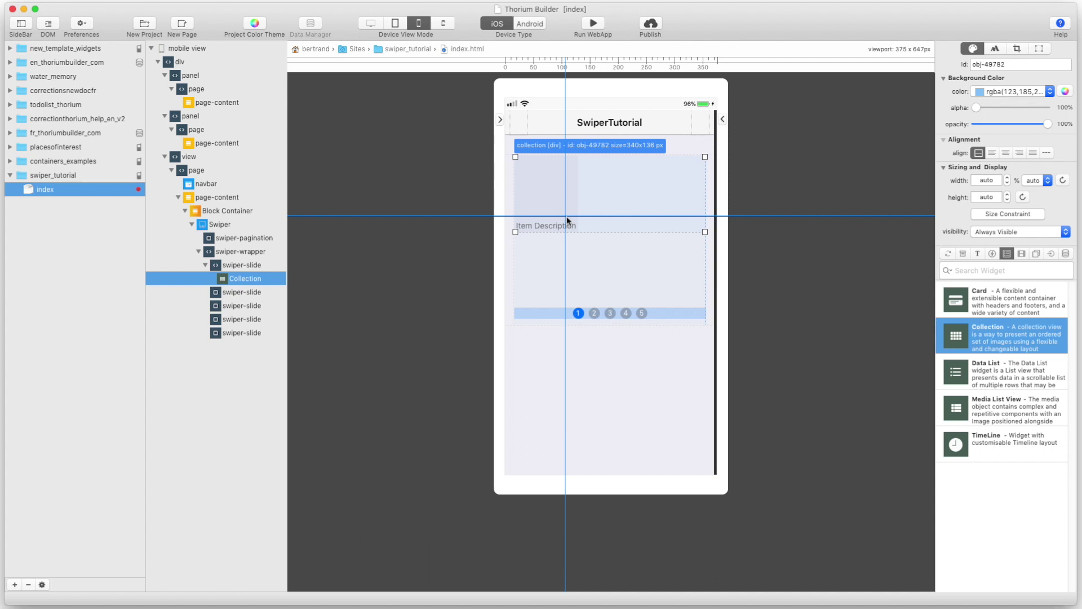
# Open the first slide's Collection item editor, showing an empty #Item 1.
pyautogui.doubleClick(567, 221)
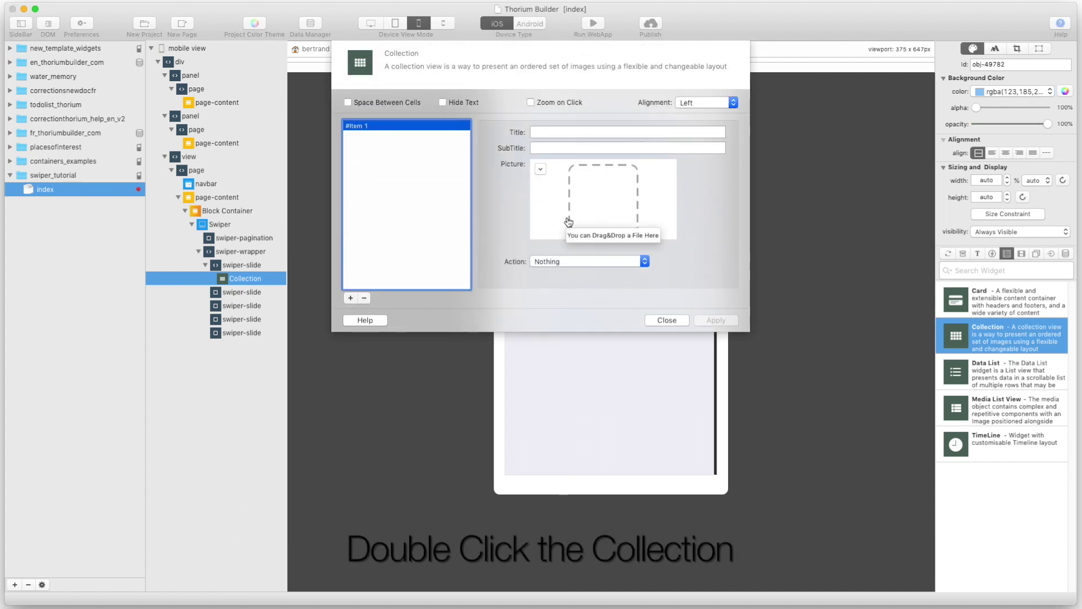
# Replace the Collection's placeholder item with nine travel photos in a 3x3 grid, then select the Swiper.
pyautogui.click(365, 297)
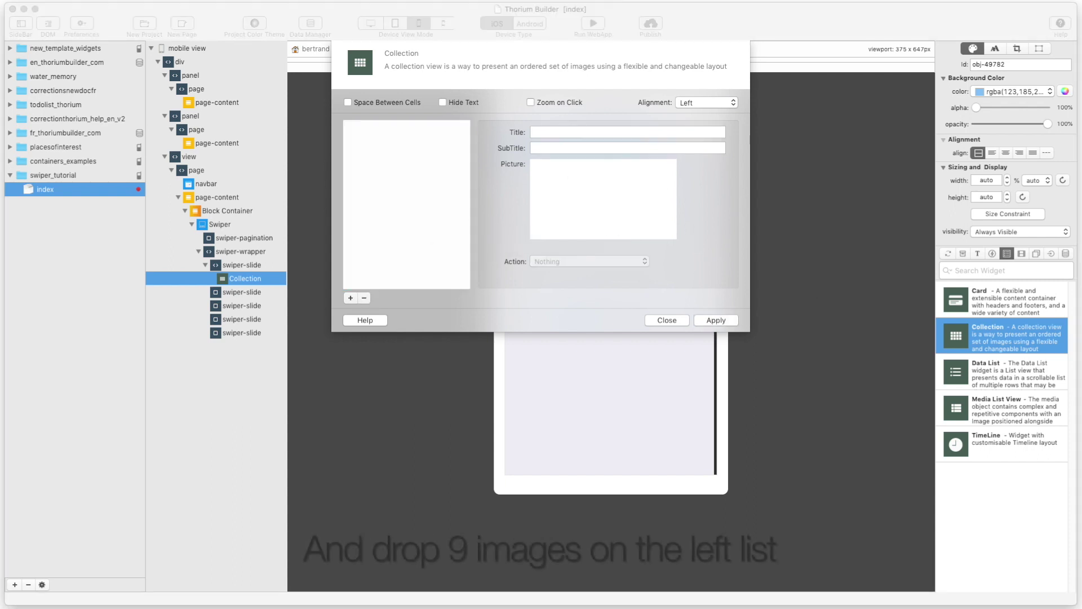
pyautogui.moveTo(667, 195); pyautogui.dragTo(372, 194)
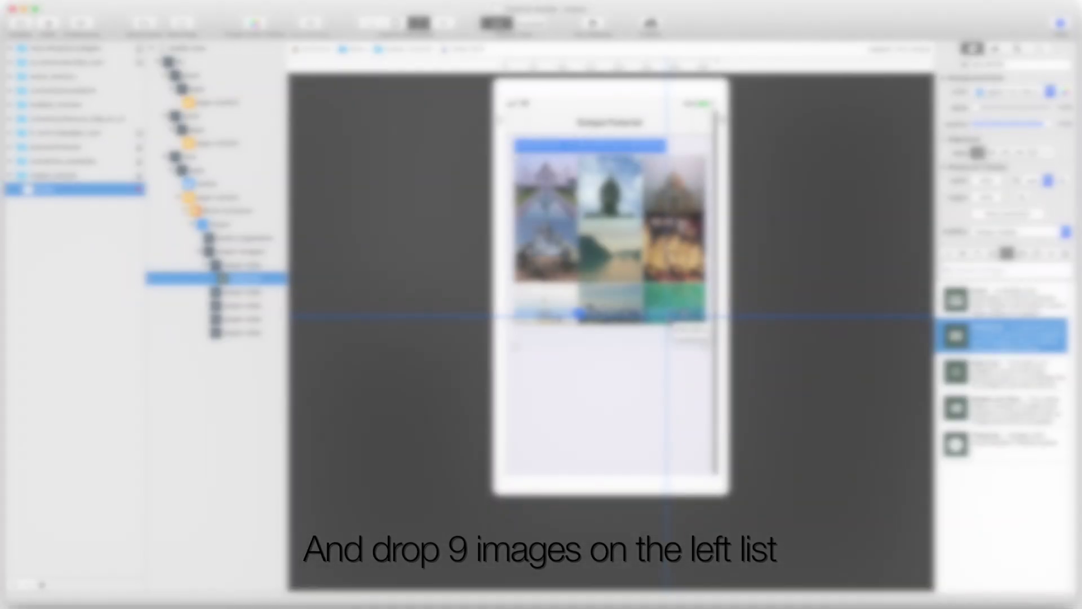
pyautogui.click(531, 341)
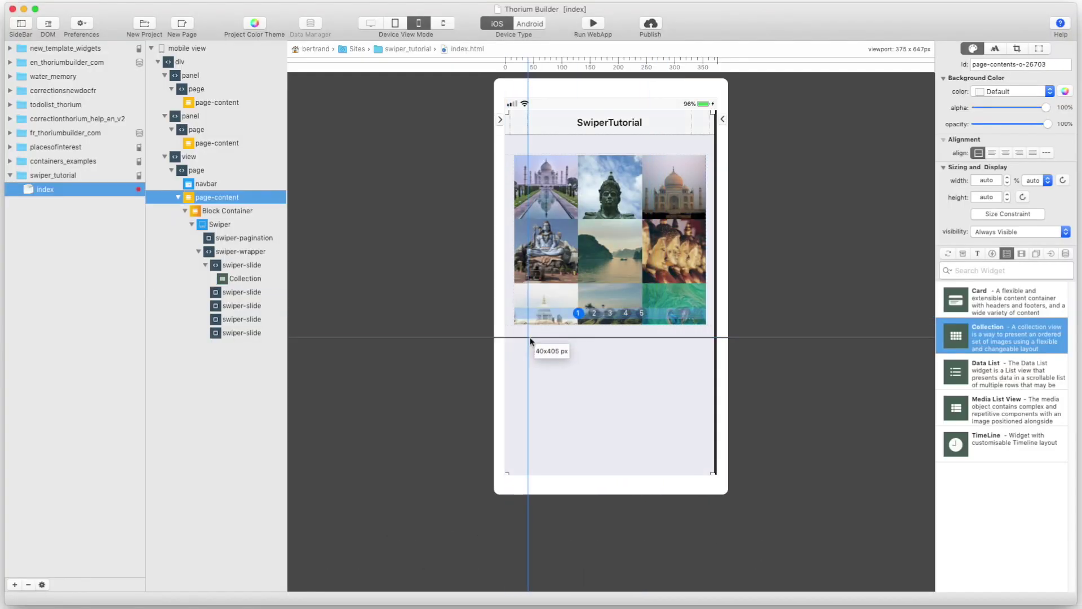
pyautogui.click(538, 320)
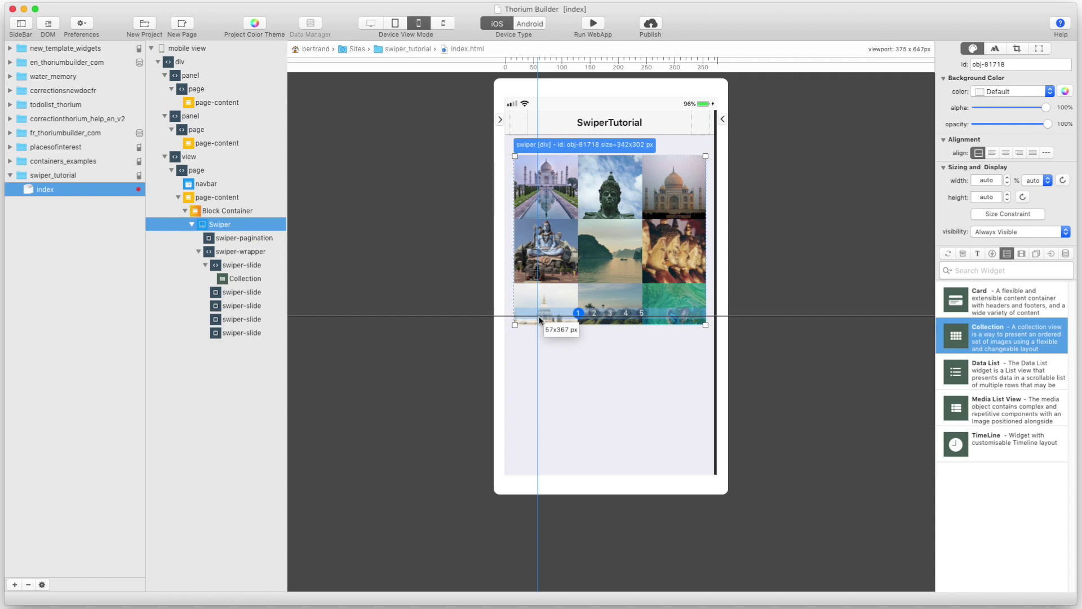
# Raise the Swiper's height to 342px so the whole photo grid fits.
pyautogui.keyDown('shift'); pyautogui.click(1008, 195); pyautogui.keyUp('shift')
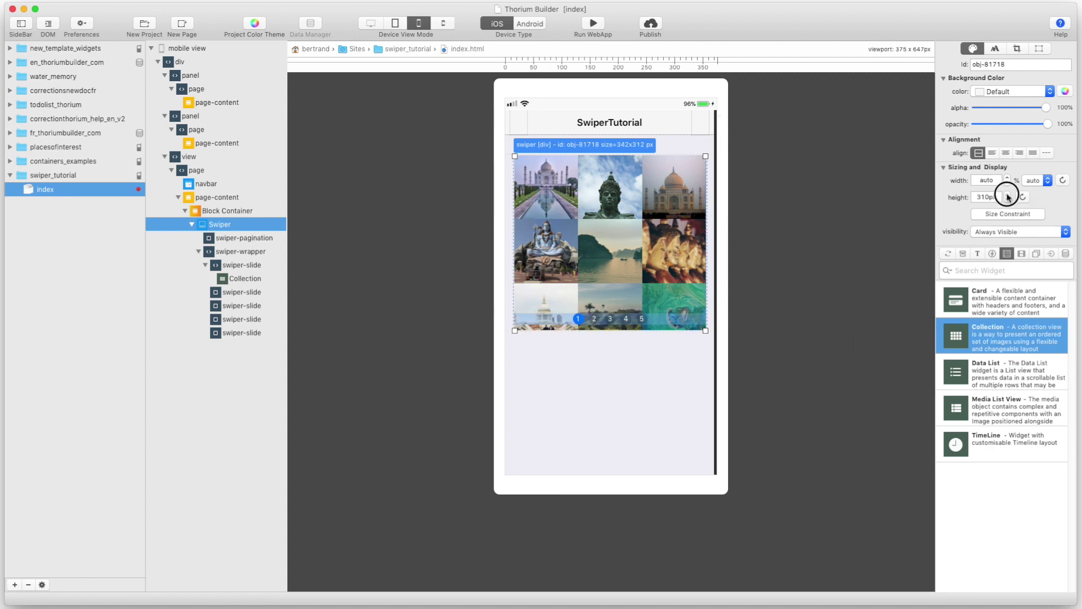
pyautogui.keyDown('shift'); pyautogui.click(1008, 194); pyautogui.keyUp('shift')
pyautogui.keyDown('shift'); pyautogui.click(1007, 194); pyautogui.keyUp('shift')
pyautogui.keyDown('shift'); pyautogui.click(1008, 194); pyautogui.keyUp('shift')
pyautogui.keyDown('shift'); pyautogui.click(1008, 194); pyautogui.keyUp('shift')
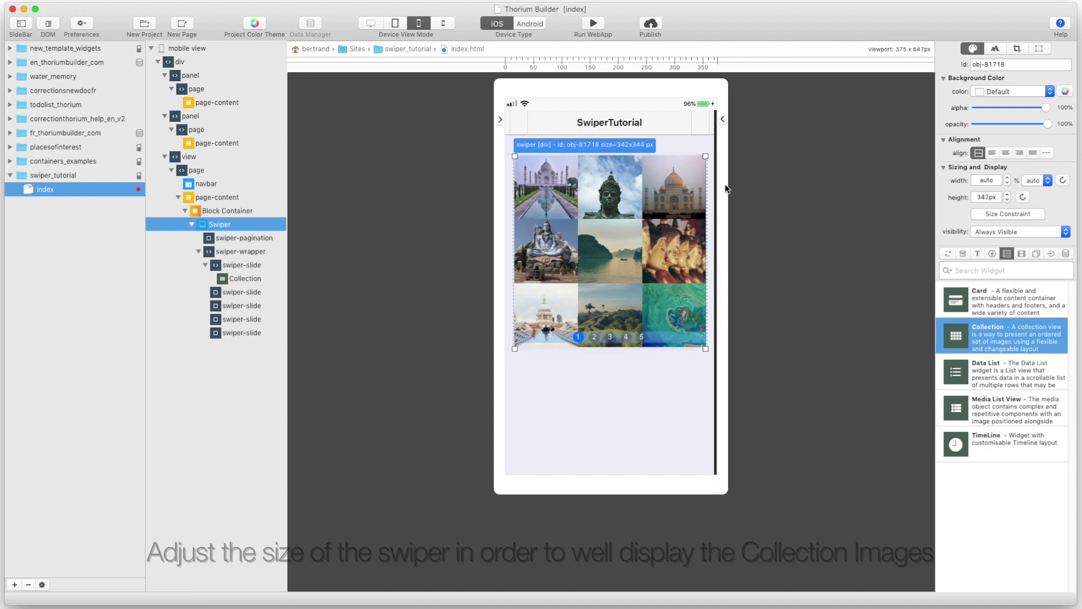
pyautogui.click(595, 336)
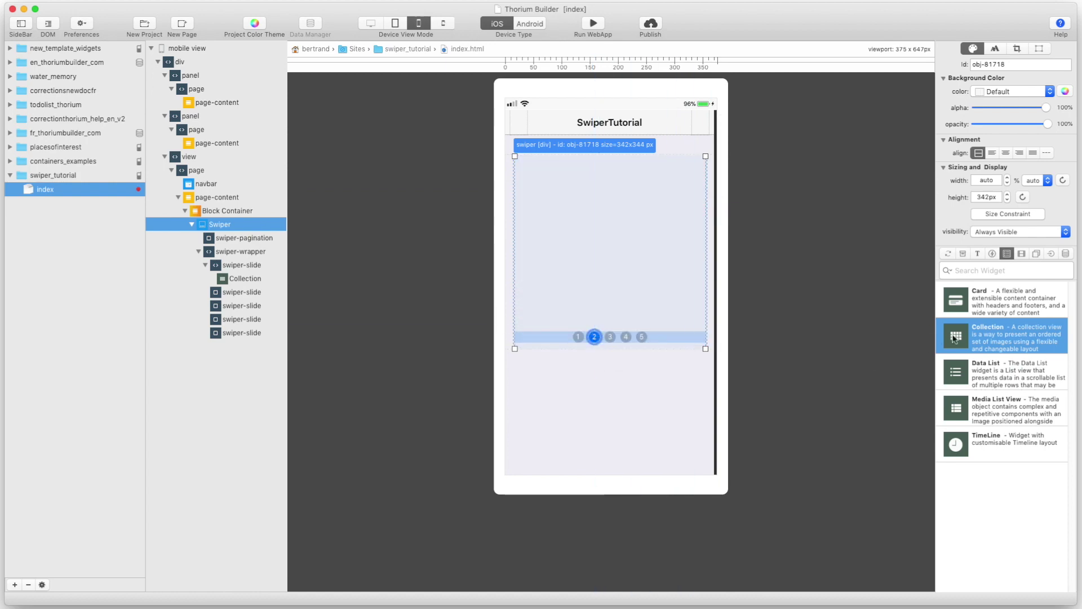
# Drop a Collection onto slide 2, and fill the slide 2 and slide 3 Collections with images.
pyautogui.moveTo(955, 336); pyautogui.dragTo(617, 277)
pyautogui.moveTo(571, 224); pyautogui.dragTo(561, 227)
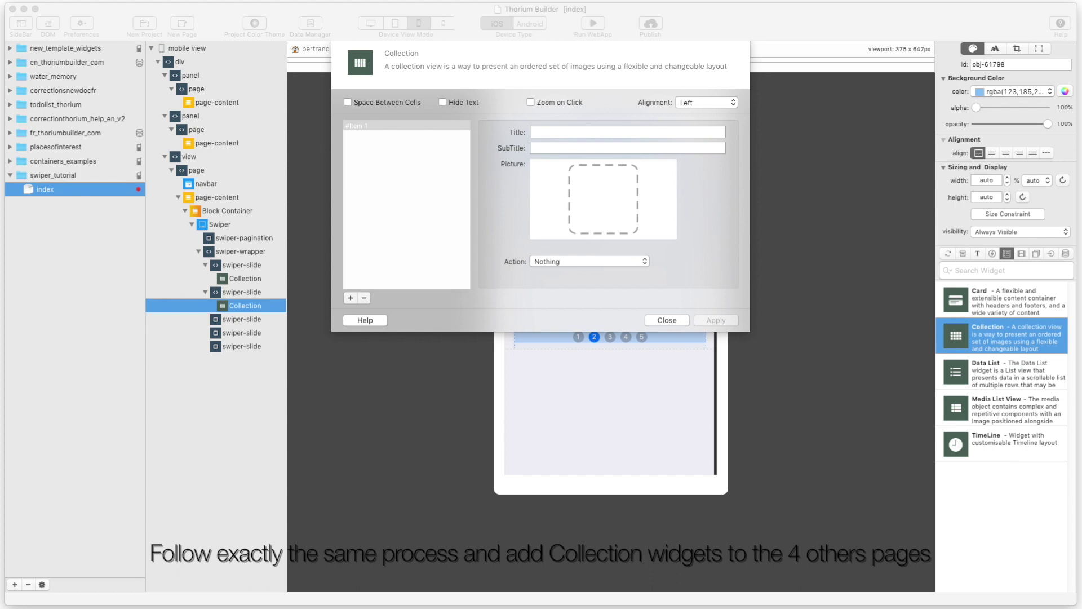
pyautogui.moveTo(620, 254); pyautogui.dragTo(386, 210)
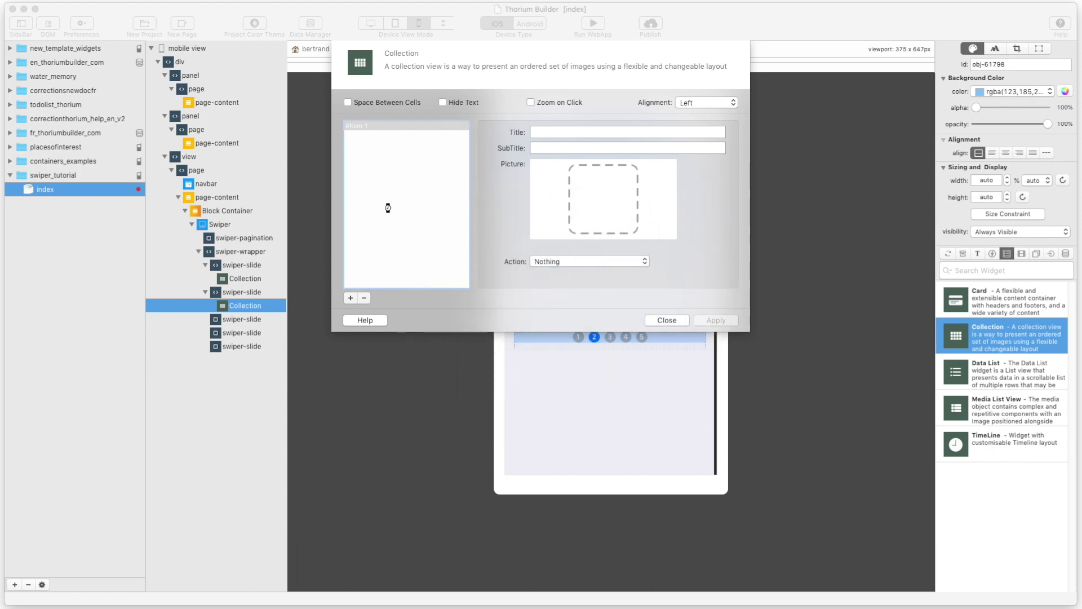
pyautogui.moveTo(365, 132); pyautogui.dragTo(365, 132)
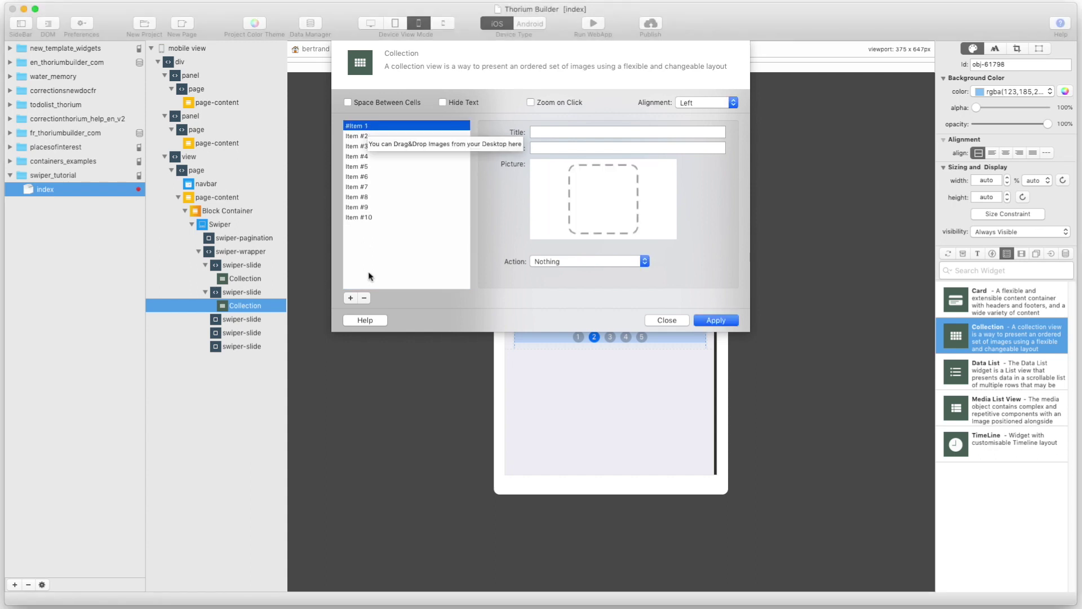
pyautogui.click(667, 319)
pyautogui.doubleClick(953, 342)
pyautogui.moveTo(621, 254); pyautogui.dragTo(363, 169)
pyautogui.click(712, 316)
# Add a fifth Swiper slide with its own Collection, filled with a batch of photos.
pyautogui.doubleClick(953, 341)
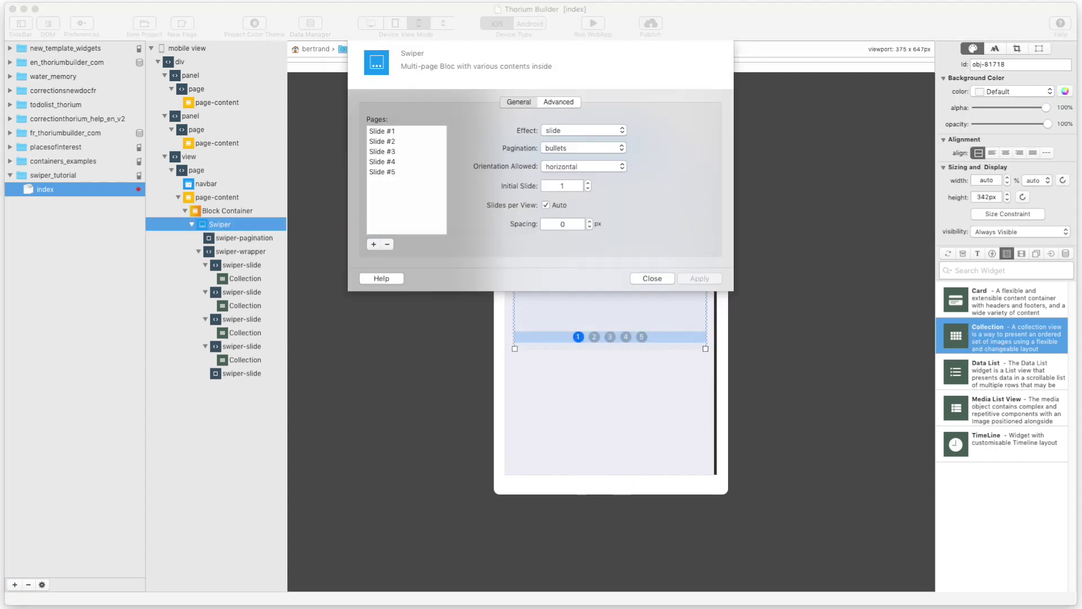
pyautogui.click(375, 241)
pyautogui.click(374, 548)
pyautogui.moveTo(367, 299); pyautogui.dragTo(464, 205)
pyautogui.click(667, 320)
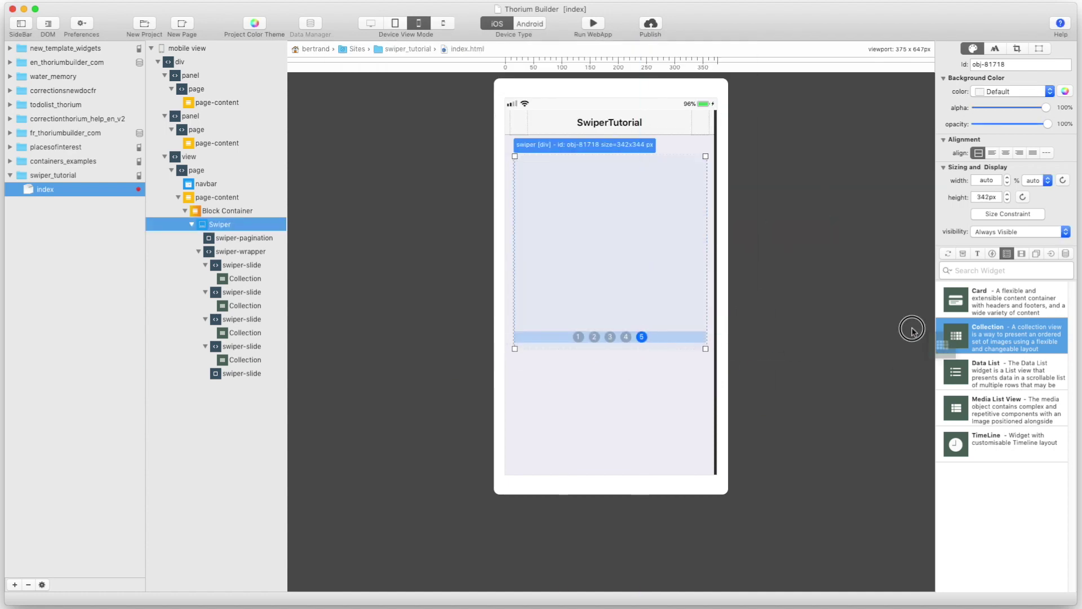
pyautogui.doubleClick(953, 335)
pyautogui.moveTo(370, 136); pyautogui.dragTo(372, 141)
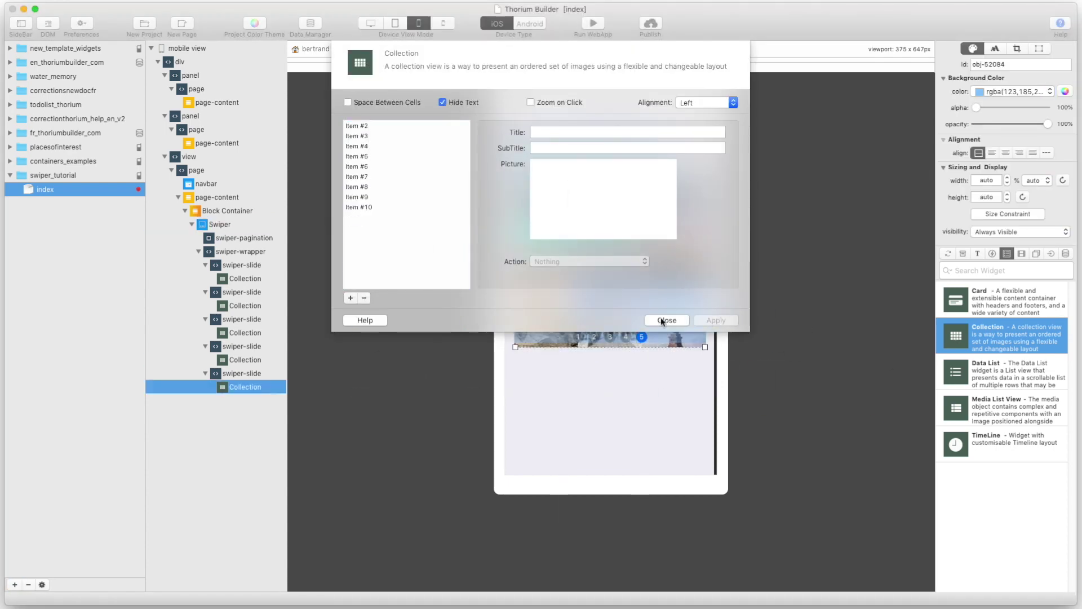
pyautogui.click(667, 319)
pyautogui.click(604, 300)
pyautogui.doubleClick(603, 300)
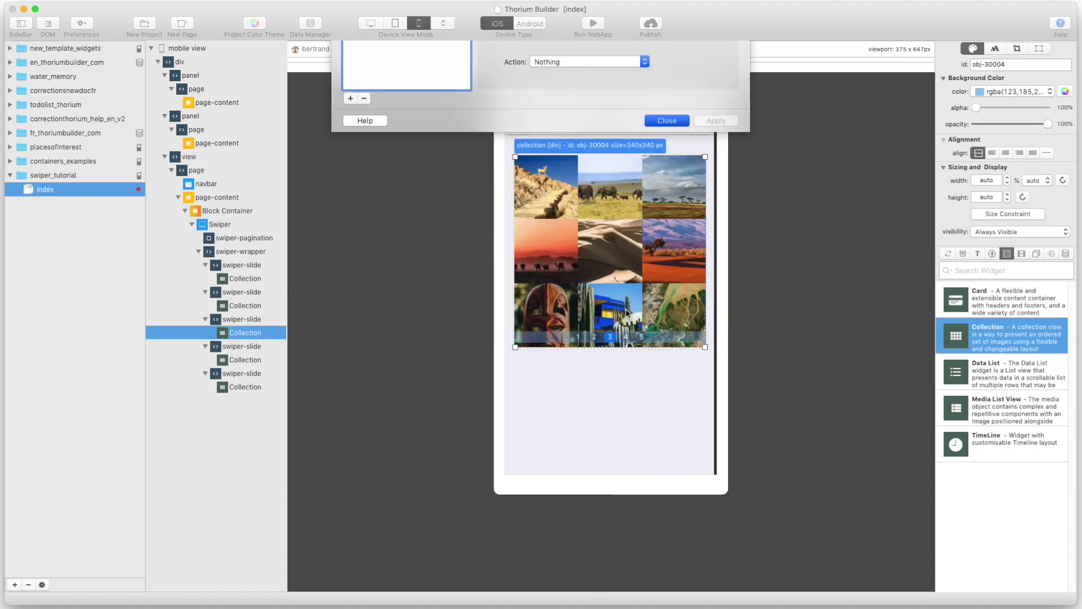
pyautogui.click(709, 317)
pyautogui.click(577, 337)
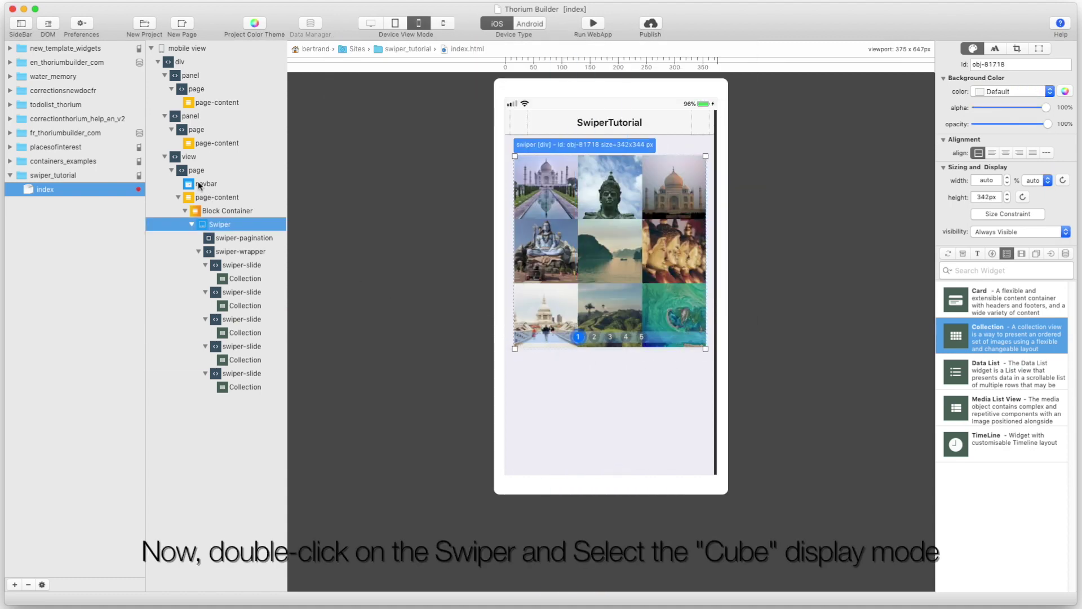
# Change the Swiper's Effect from slide to cube and run it in the phone preview.
pyautogui.doubleClick(232, 226)
pyautogui.click(573, 130)
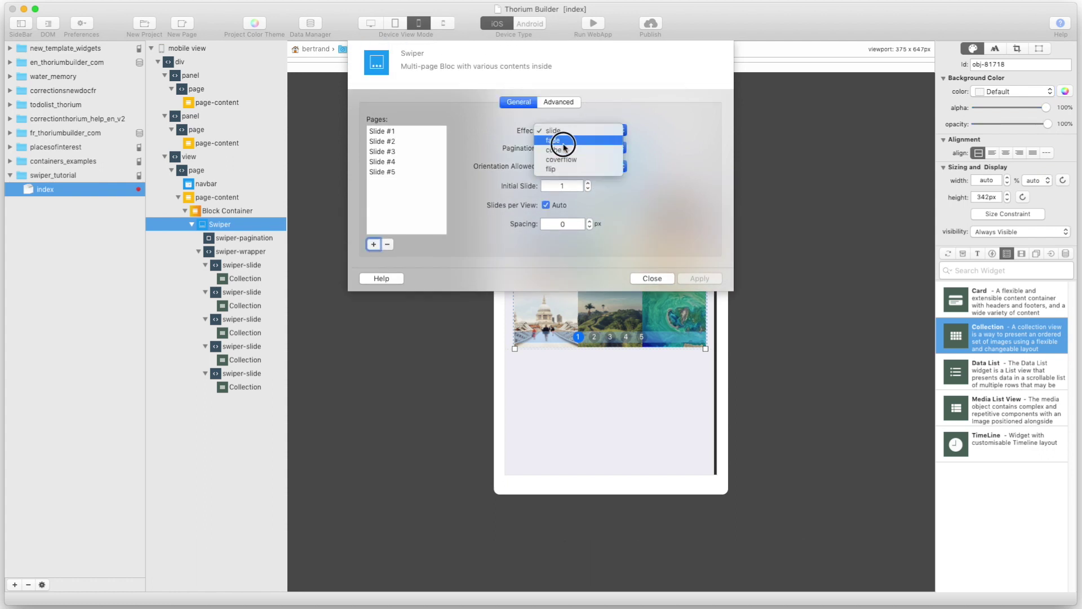
pyautogui.click(564, 150)
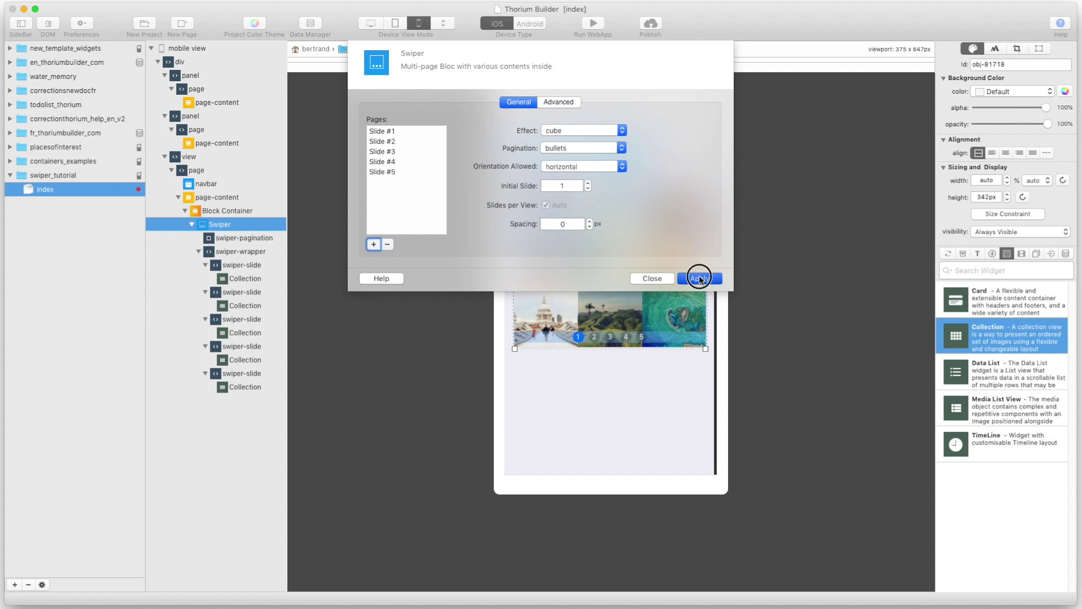
pyautogui.click(652, 279)
pyautogui.click(593, 26)
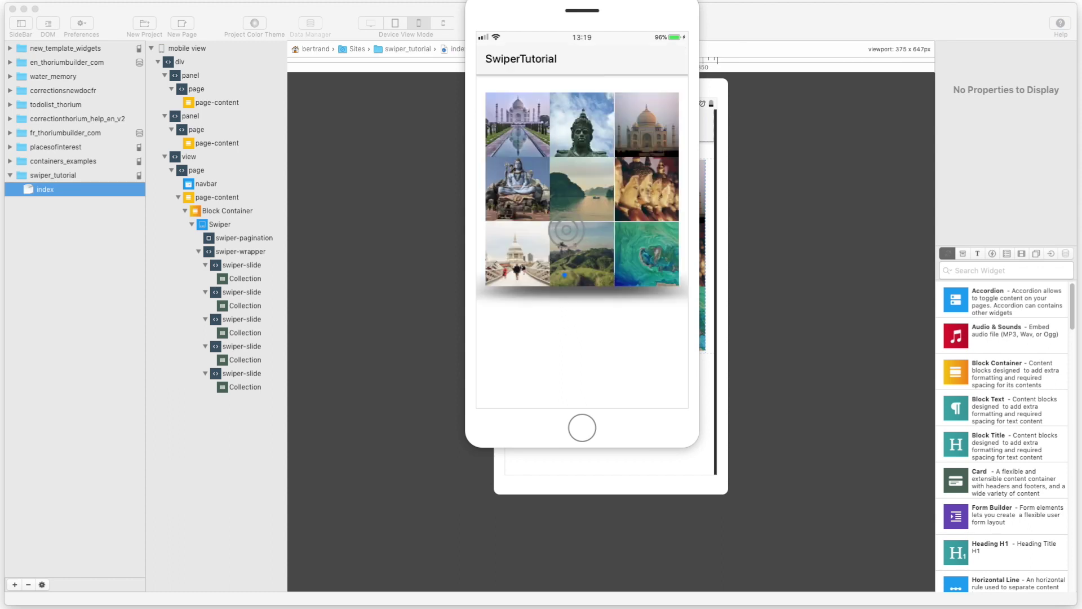
pyautogui.moveTo(583, 7); pyautogui.dragTo(555, 71)
pyautogui.moveTo(610, 225); pyautogui.dragTo(459, 229)
pyautogui.moveTo(633, 224); pyautogui.dragTo(497, 227)
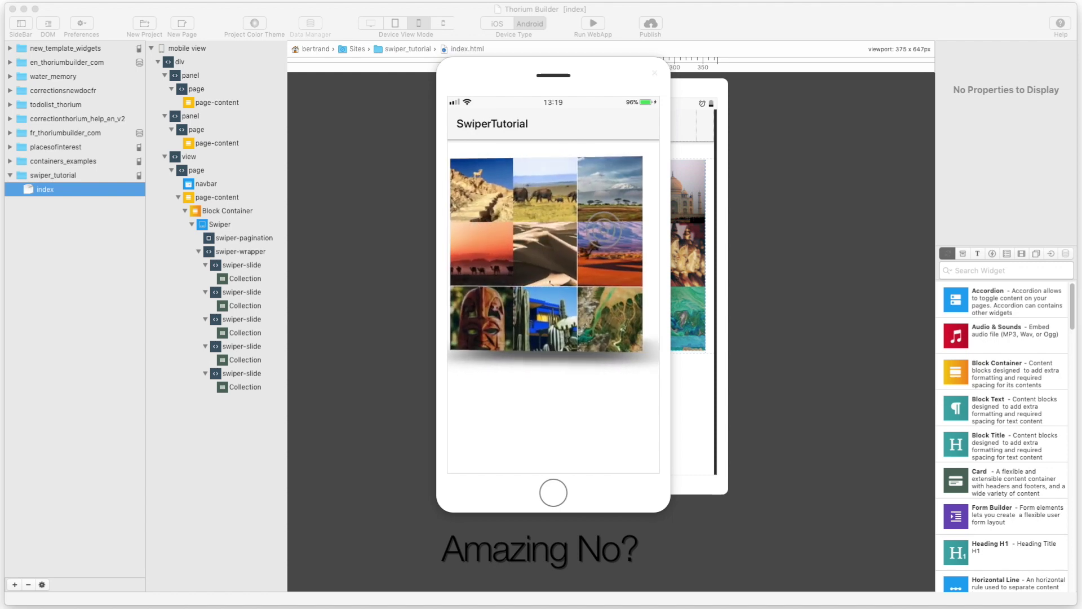
pyautogui.moveTo(626, 225)
pyautogui.mouseDown()
pyautogui.moveTo(528, 227)
pyautogui.moveTo(626, 228)
pyautogui.mouseUp()
pyautogui.moveTo(485, 228); pyautogui.dragTo(598, 229)
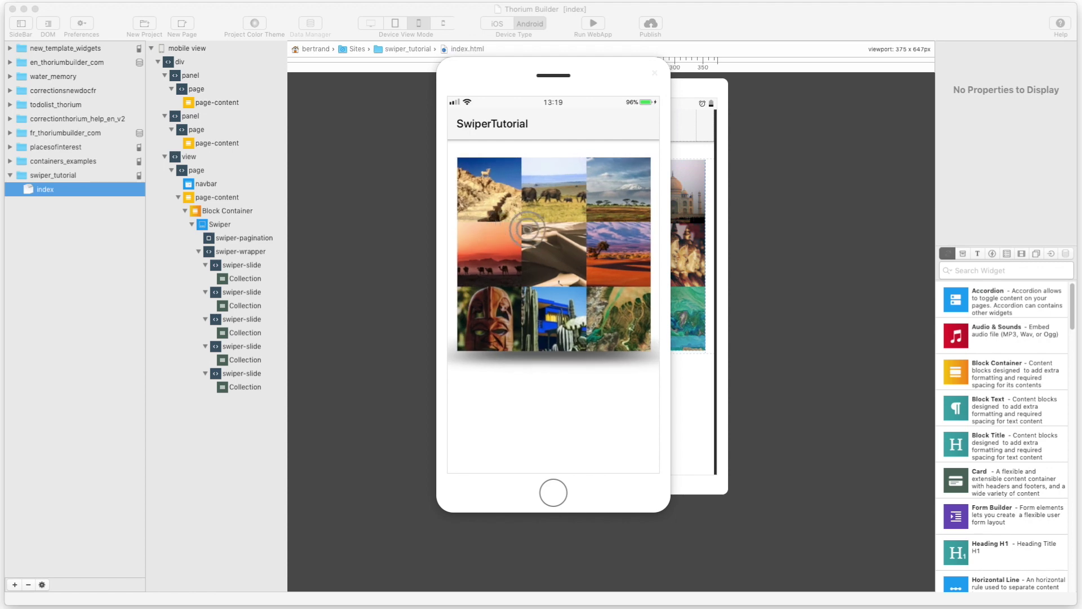
pyautogui.moveTo(527, 229); pyautogui.dragTo(597, 228)
pyautogui.moveTo(484, 228); pyautogui.dragTo(570, 228)
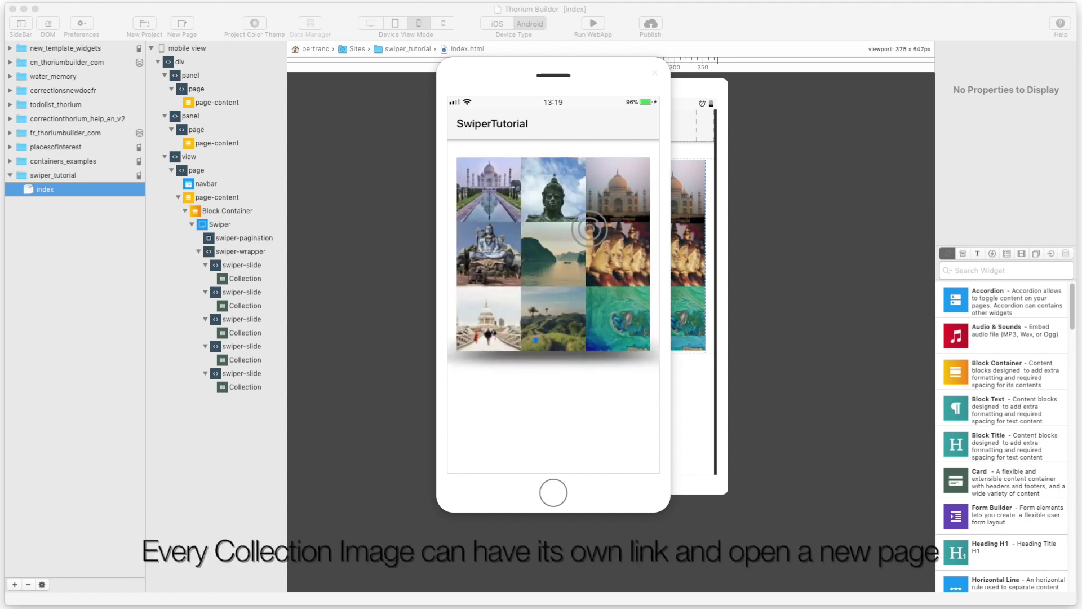
# Create a Page (Navbar) named taj_mahal with the navbar title 'Taj MAha'.
pyautogui.click(654, 77)
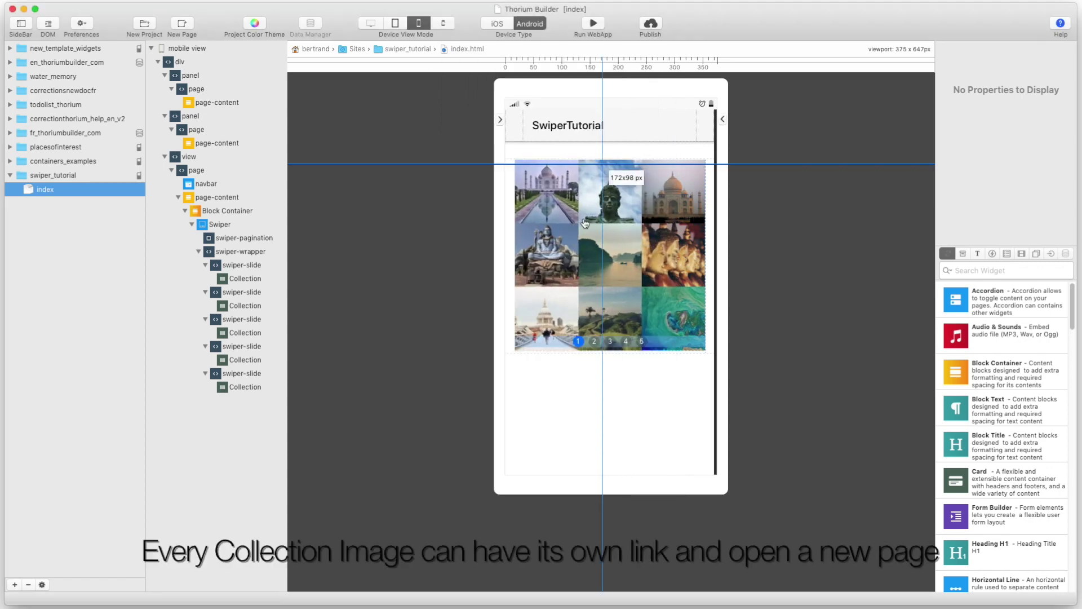
pyautogui.click(182, 25)
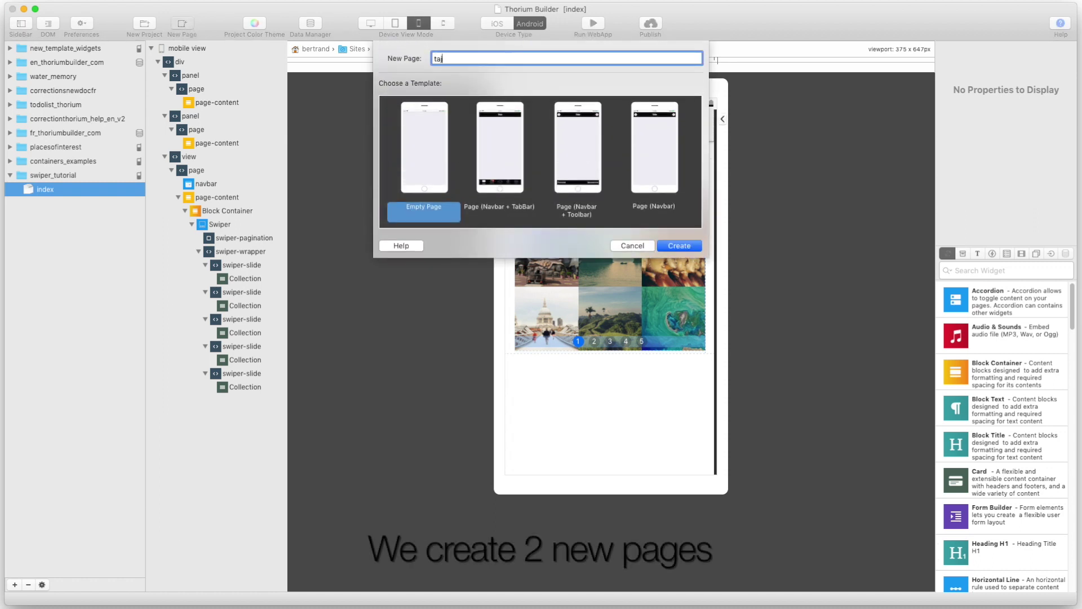
pyautogui.write('taj_mahal')
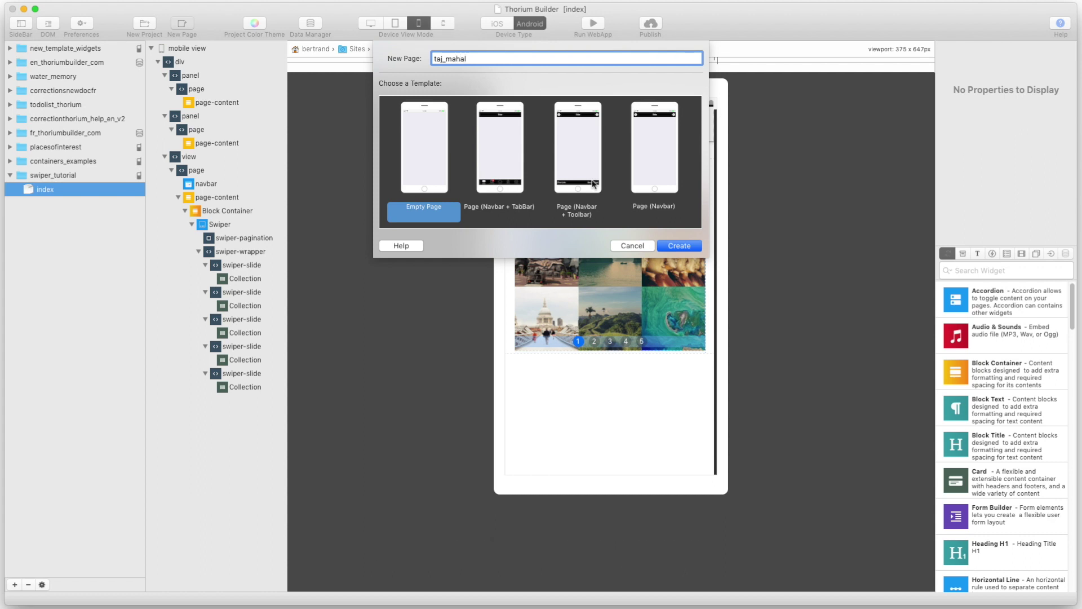
pyautogui.click(593, 184)
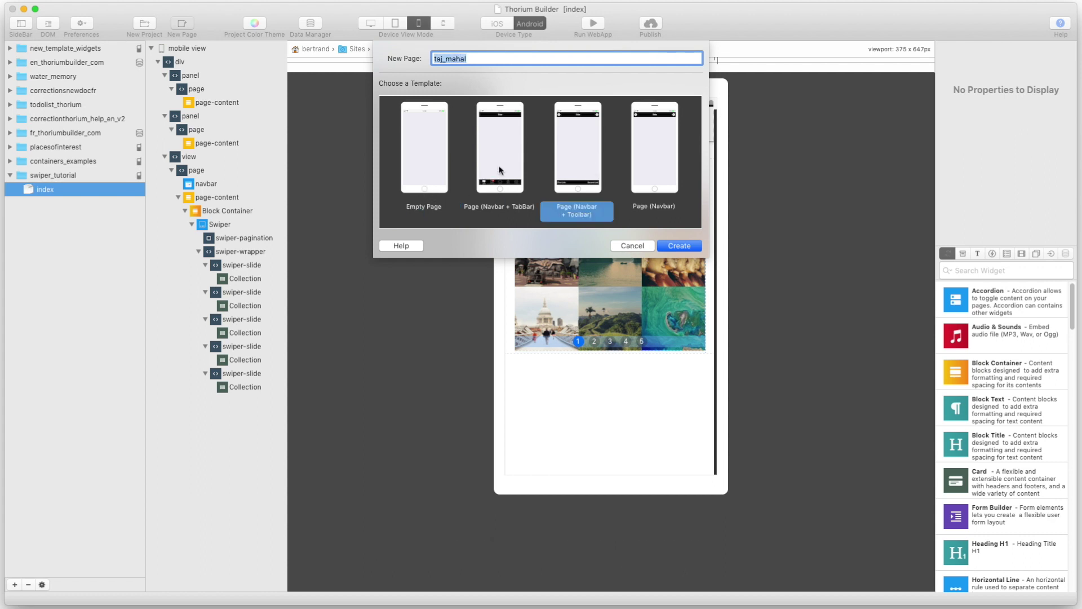
pyautogui.click(654, 169)
pyautogui.click(673, 246)
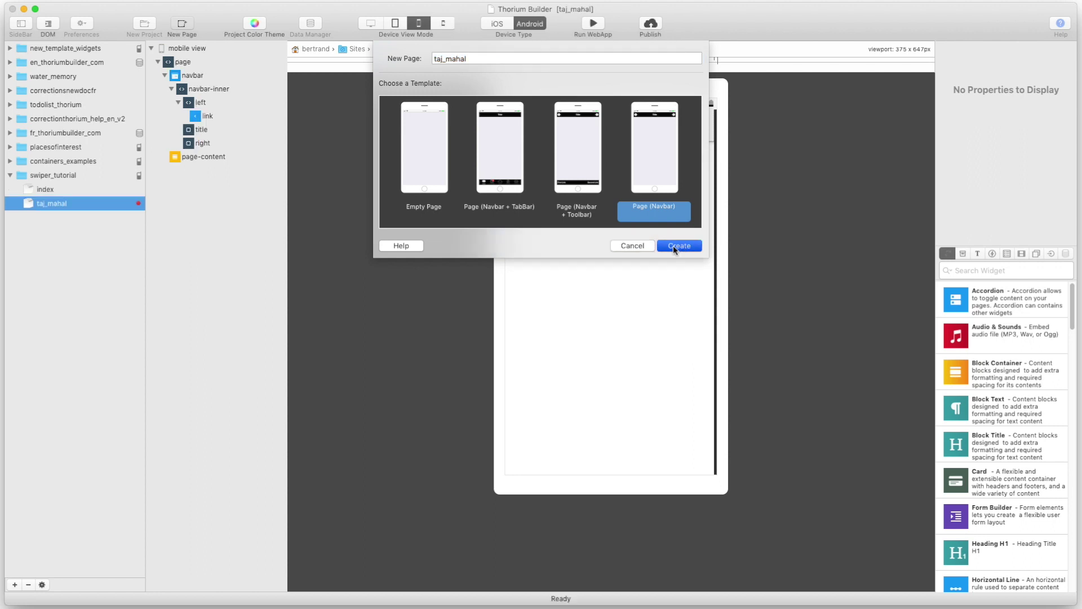
pyautogui.doubleClick(558, 135)
pyautogui.write('Taj MAhal')
pyautogui.press('Return')
# Create a second navbar-only page named paris.
pyautogui.press('super+n')
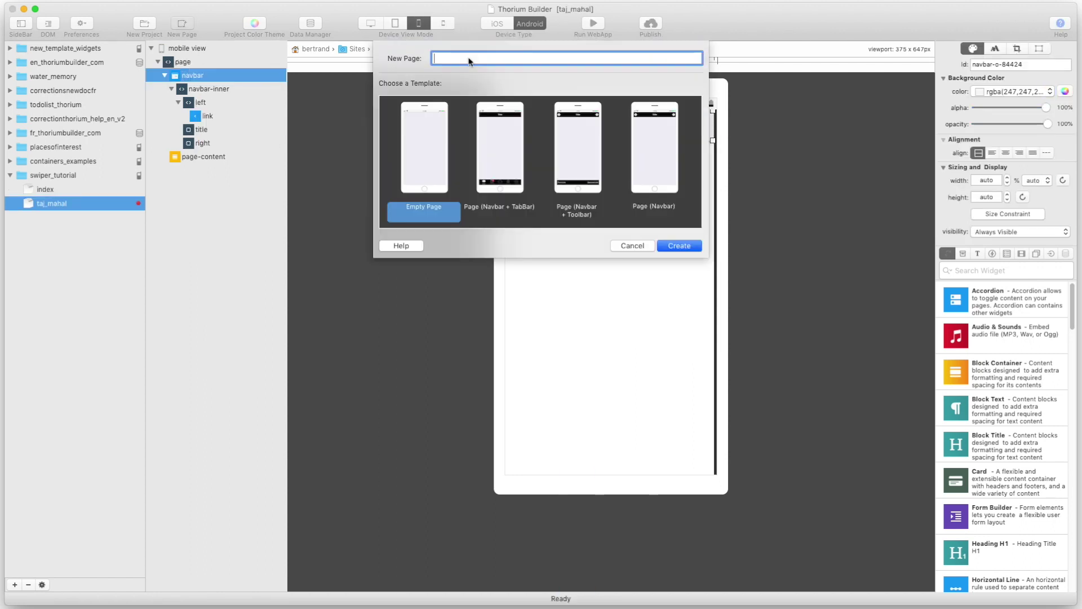
pyautogui.click(654, 158)
pyautogui.click(679, 246)
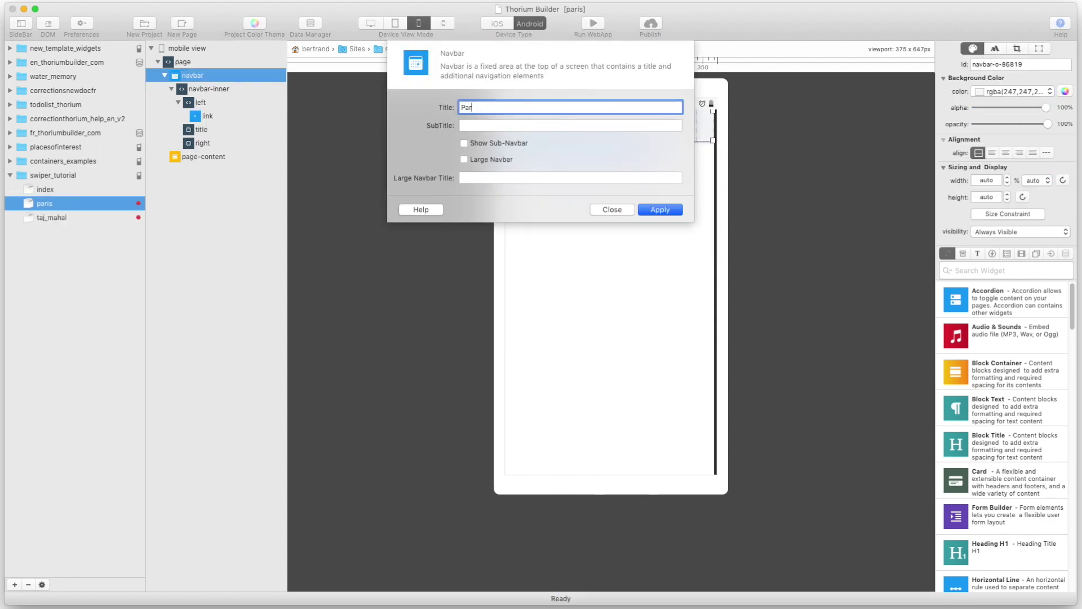
pyautogui.press('Return')
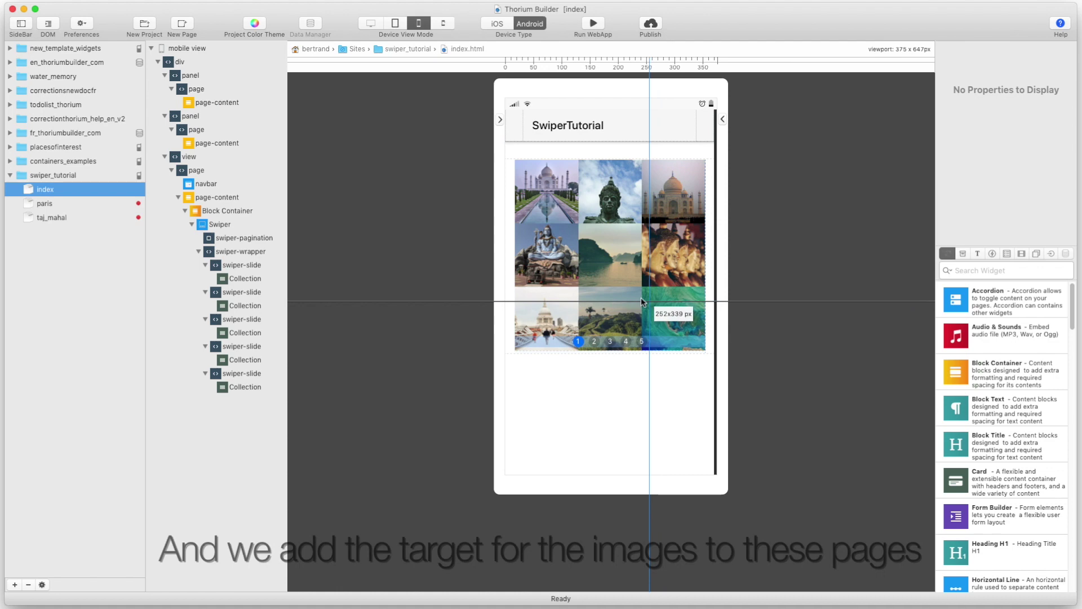
# Make the Taj Mahal photo in slide 1's Collection load taj_mahal.html when tapped.
pyautogui.rightClick(579, 274)
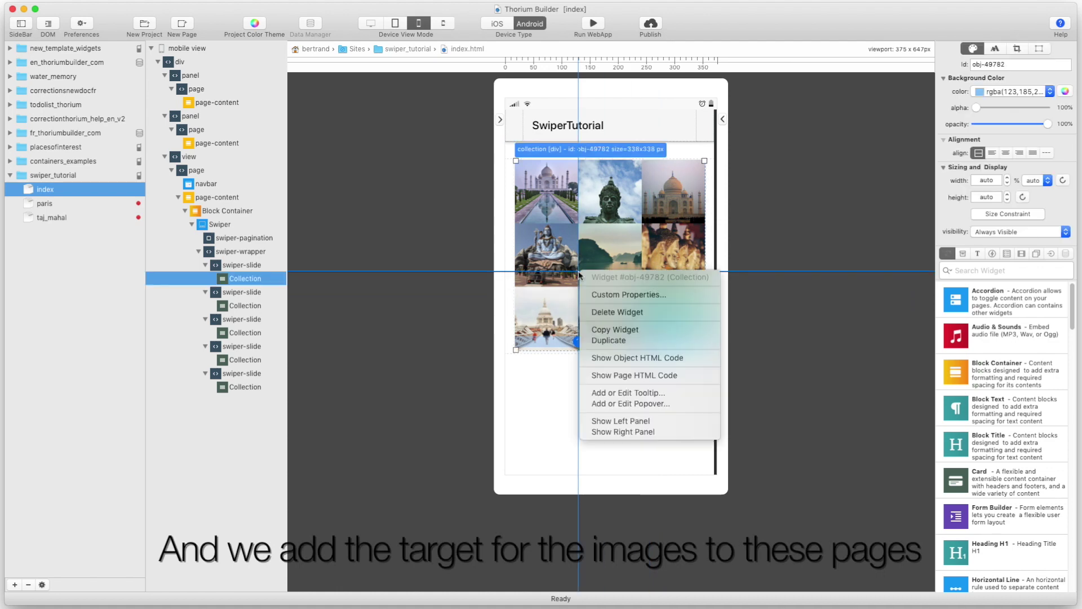
pyautogui.click(544, 226)
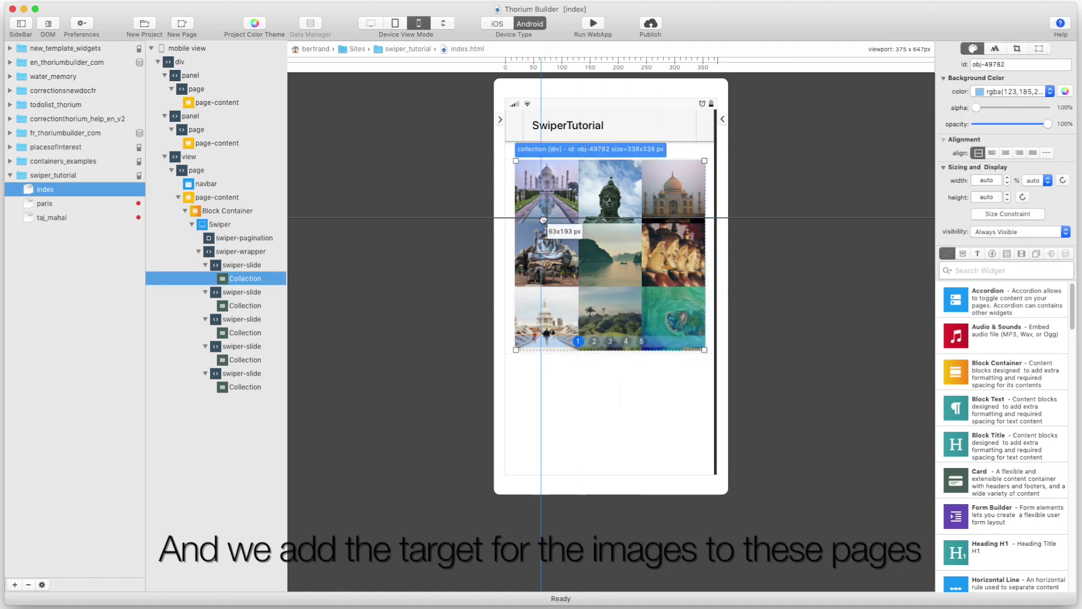
pyautogui.doubleClick(544, 221)
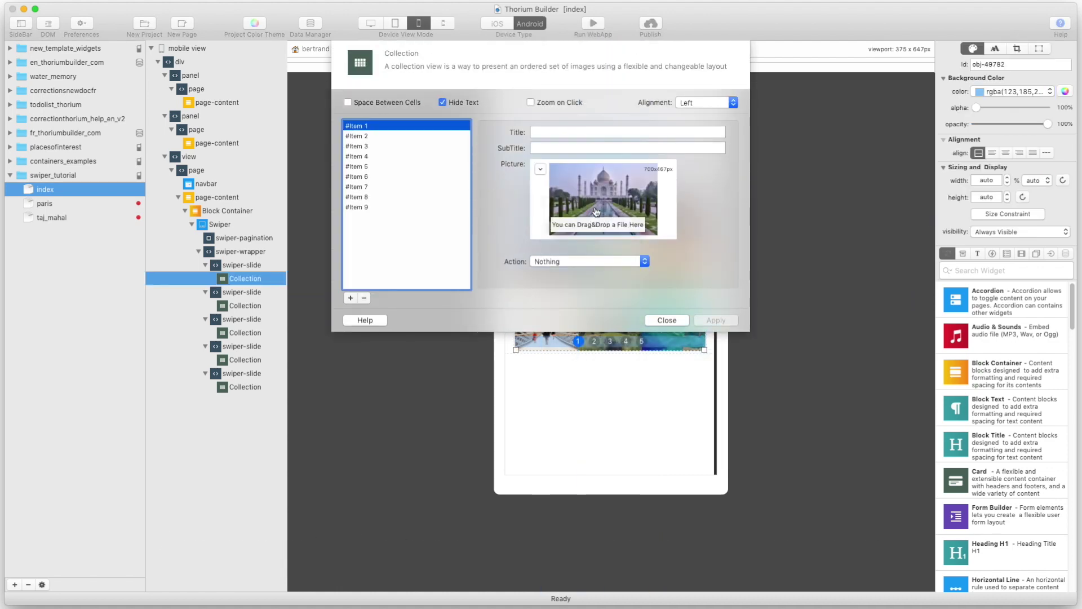
pyautogui.click(590, 261)
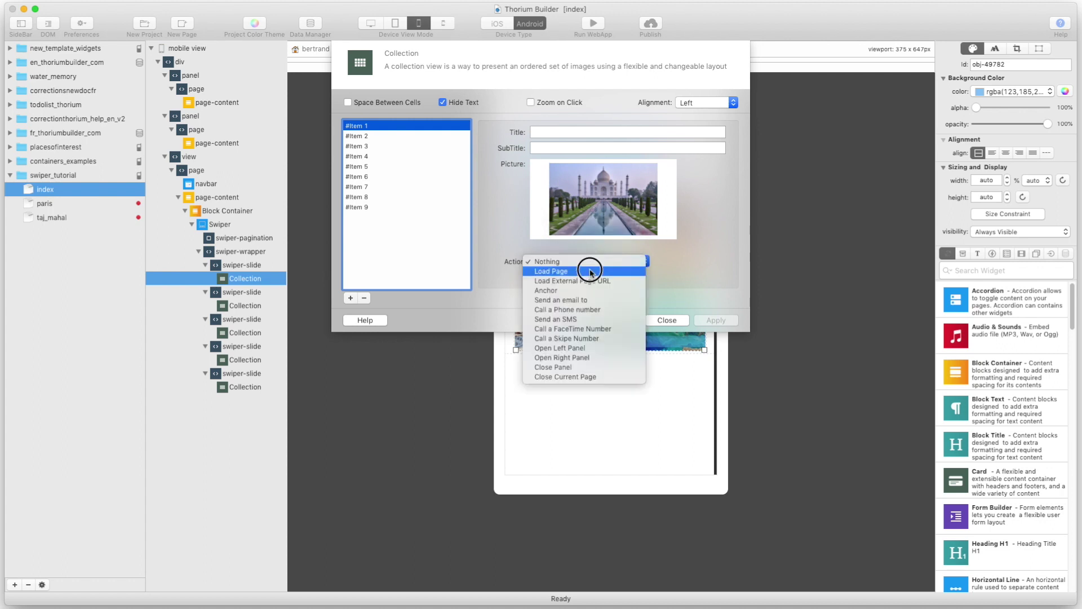
pyautogui.click(590, 273)
pyautogui.click(587, 279)
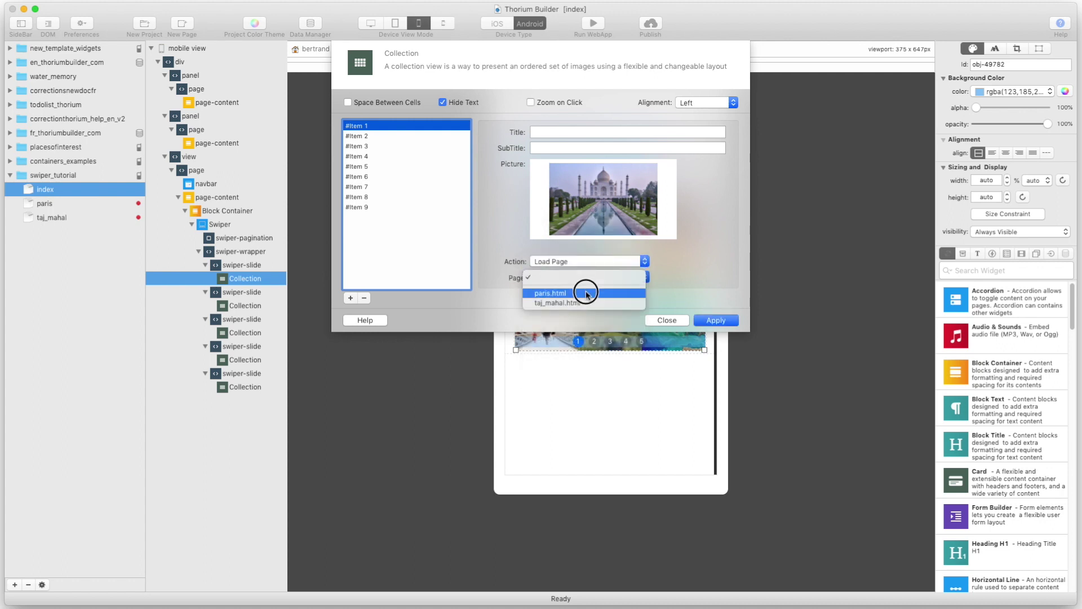
pyautogui.click(585, 303)
pyautogui.click(678, 321)
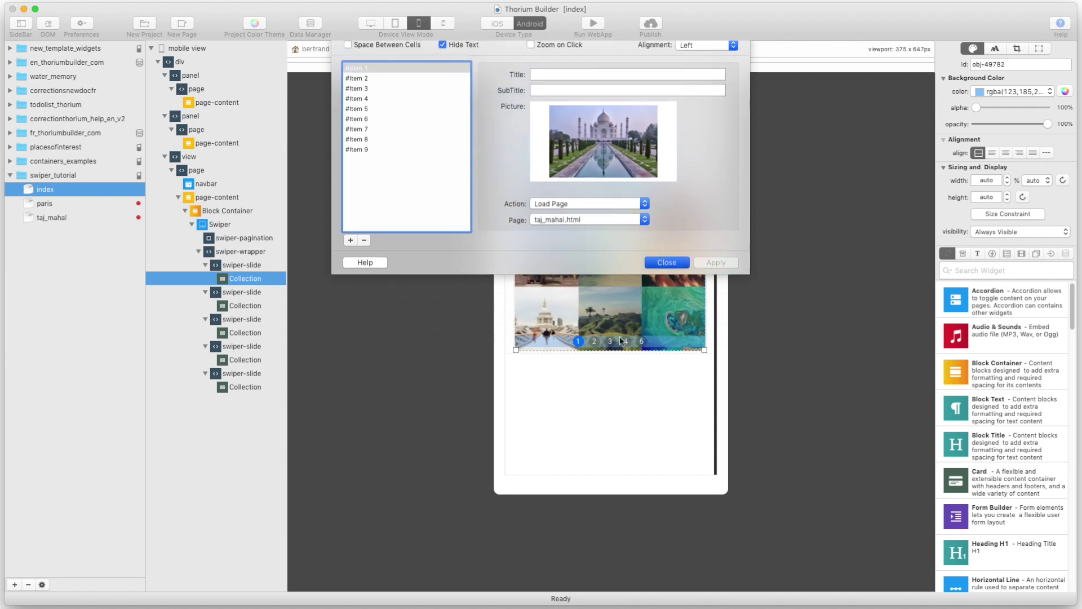
# Link the Eiffel Tower image (#Item 2) on slide 2 to load paris.html.
pyautogui.click(595, 344)
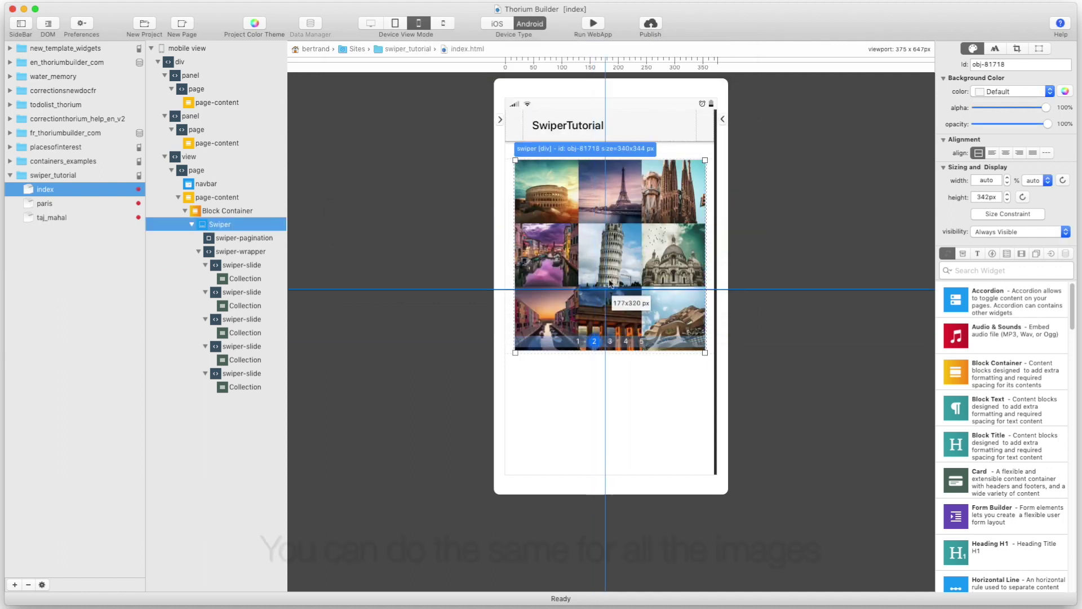
pyautogui.doubleClick(616, 232)
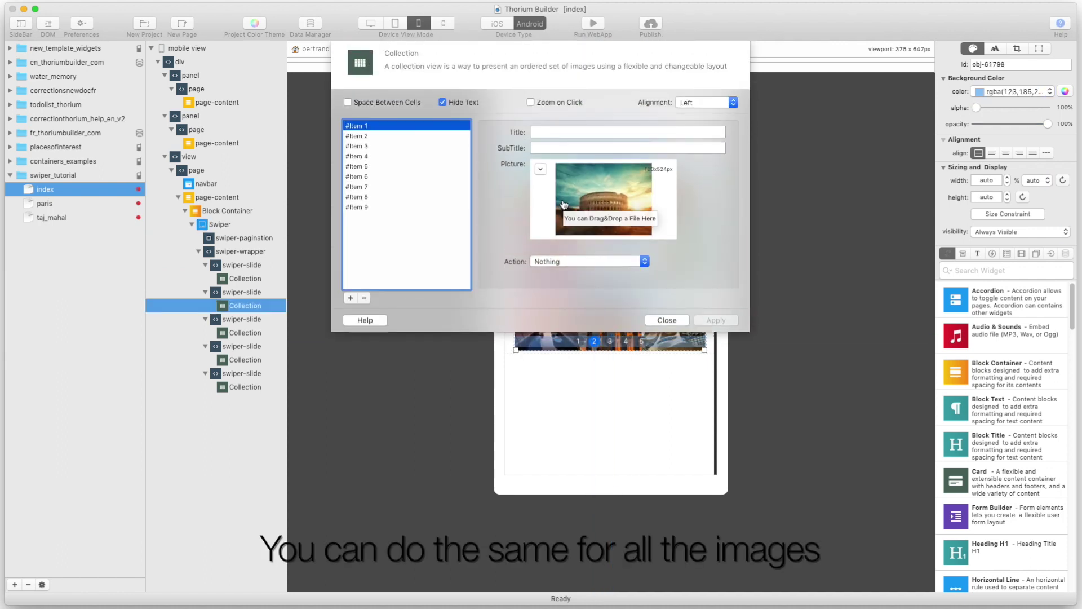
pyautogui.click(363, 137)
pyautogui.click(573, 261)
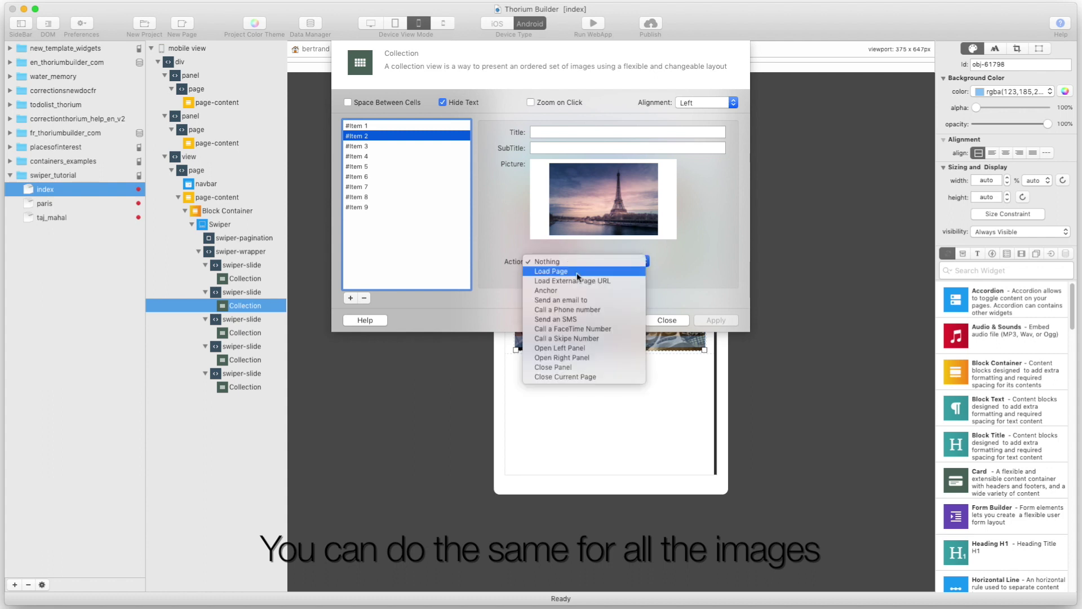
pyautogui.click(574, 277)
pyautogui.click(574, 278)
pyautogui.click(574, 293)
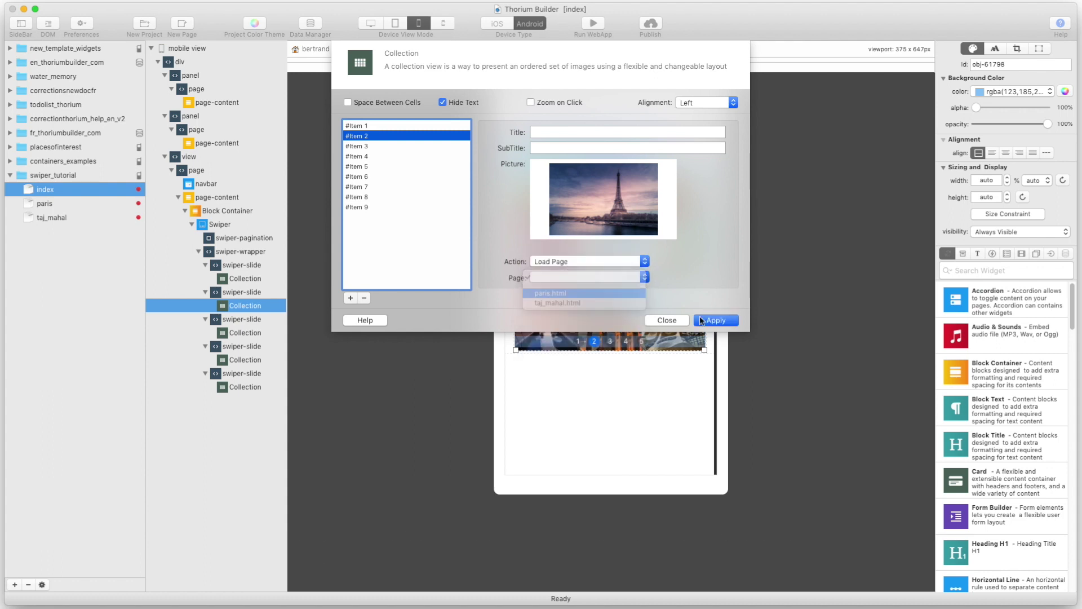
pyautogui.click(667, 320)
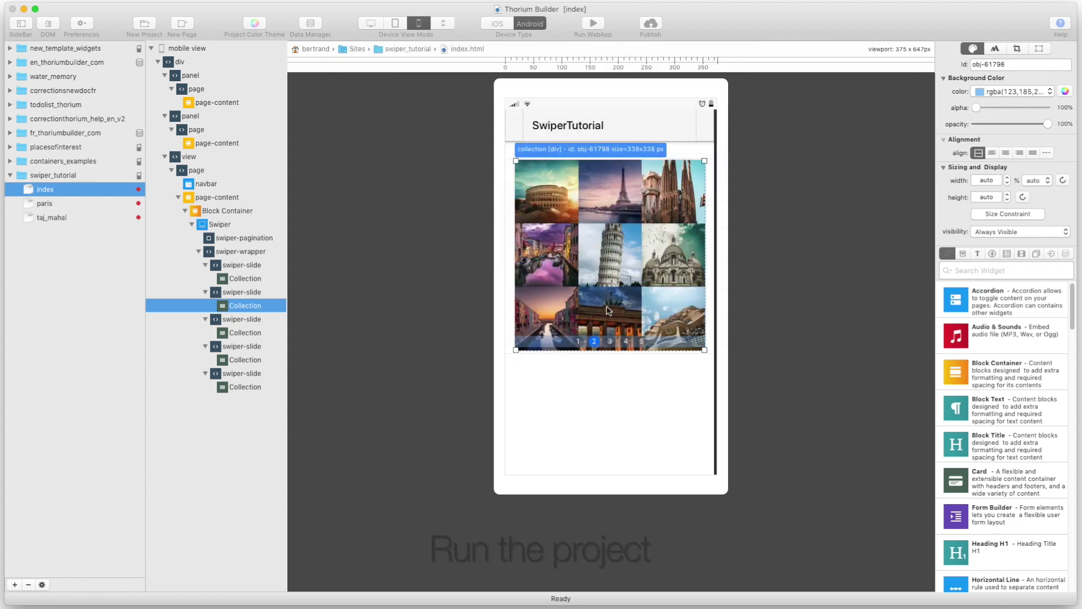